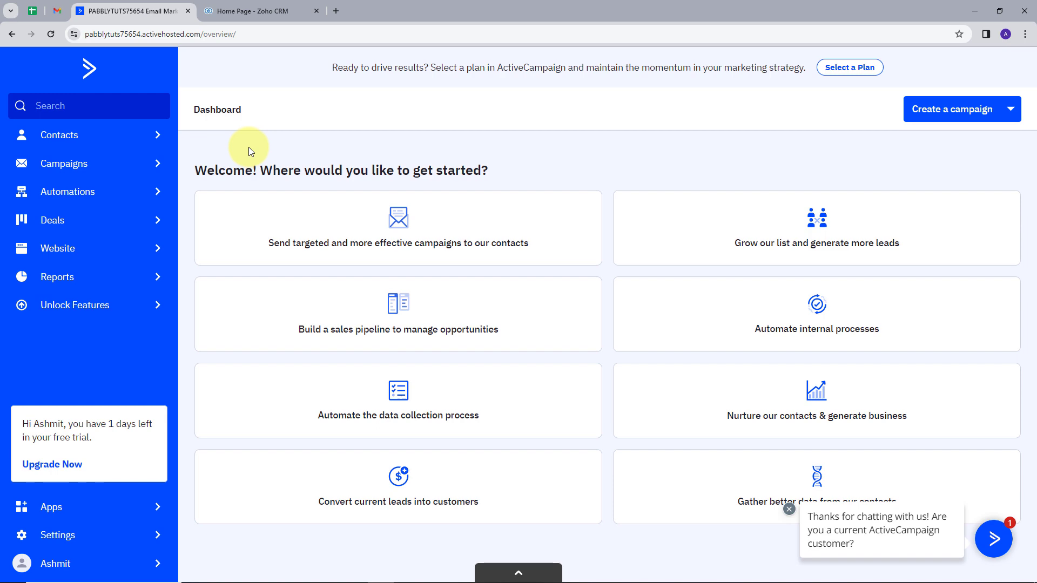
pyautogui.click(252, 11)
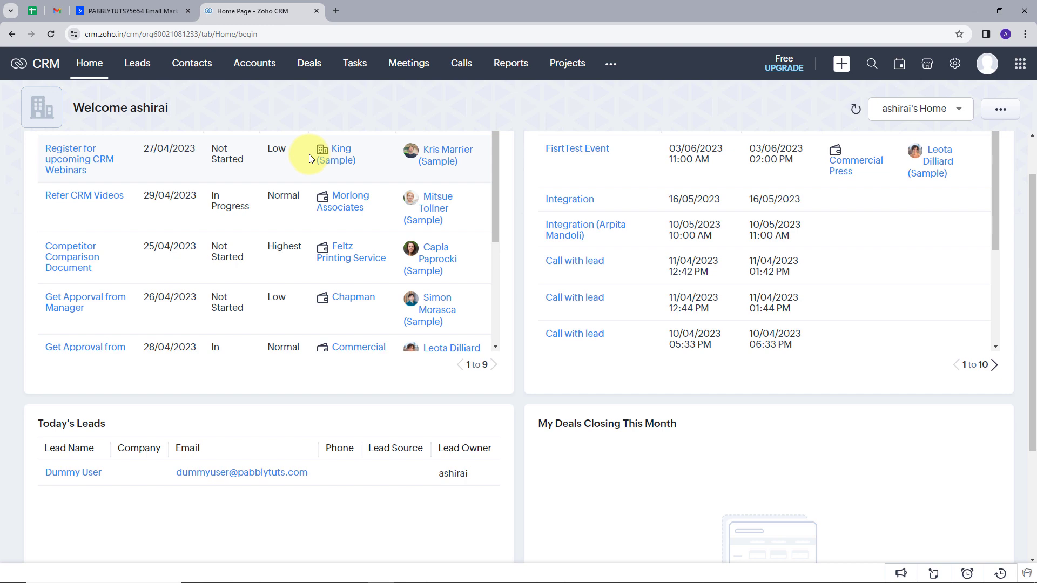
pyautogui.click(173, 9)
pyautogui.click(238, 11)
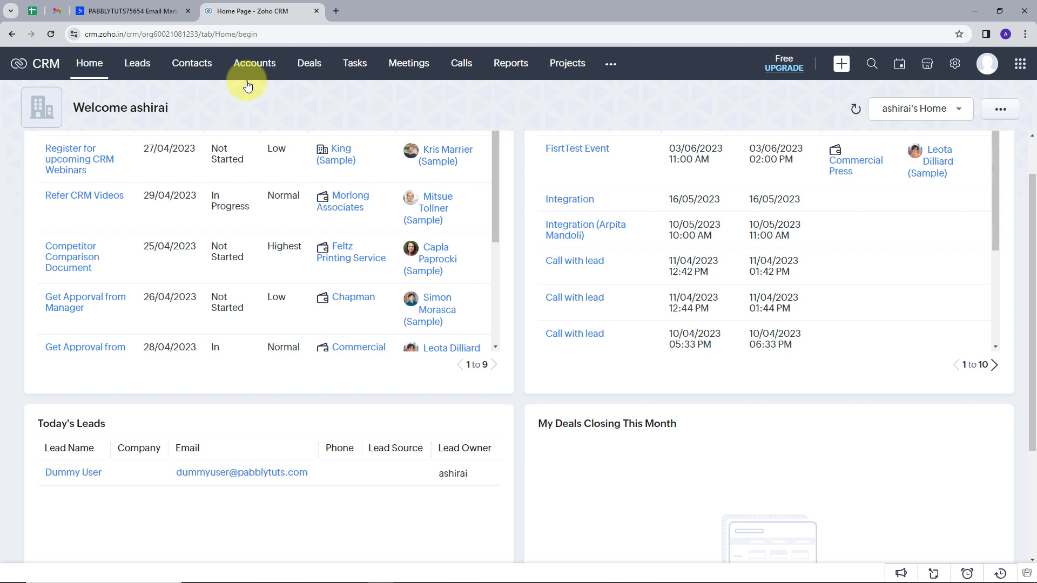
# Open pabbly.com in a new browser tab, sign in, and access Pabbly Connect
pyautogui.click(335, 12)
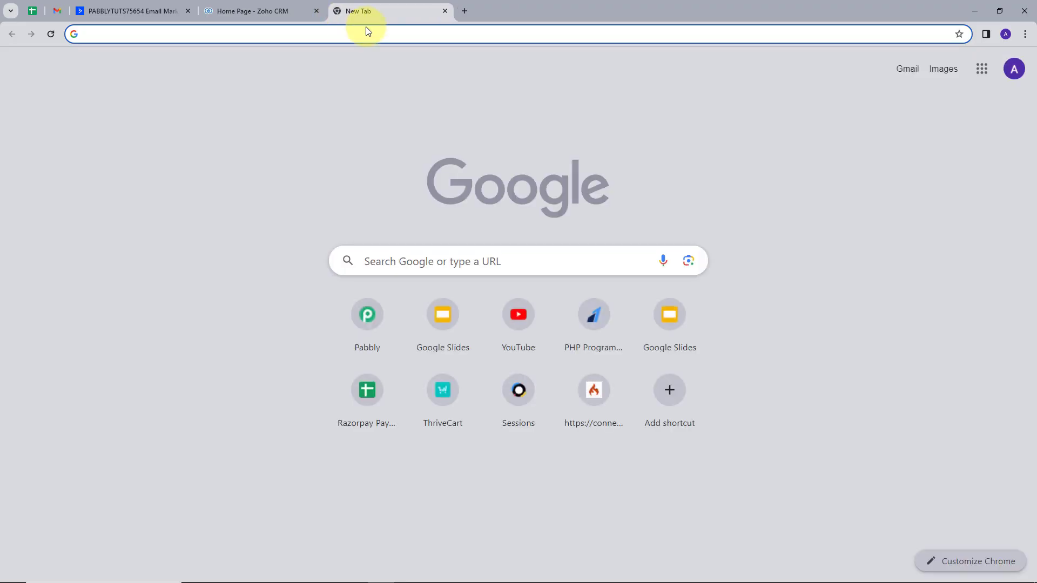
pyautogui.write('pabbly.')
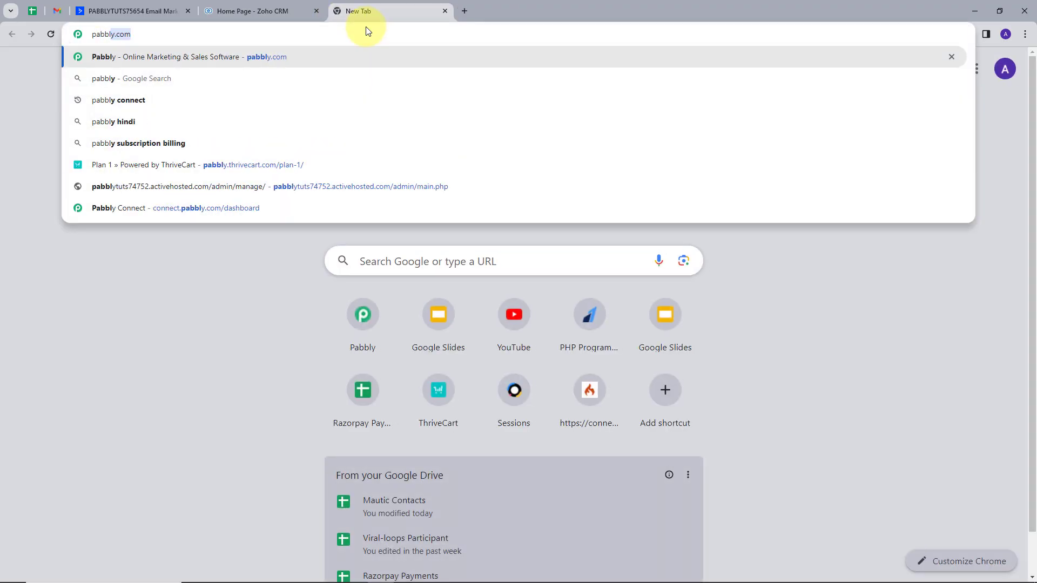
pyautogui.write('com')
pyautogui.press('Return')
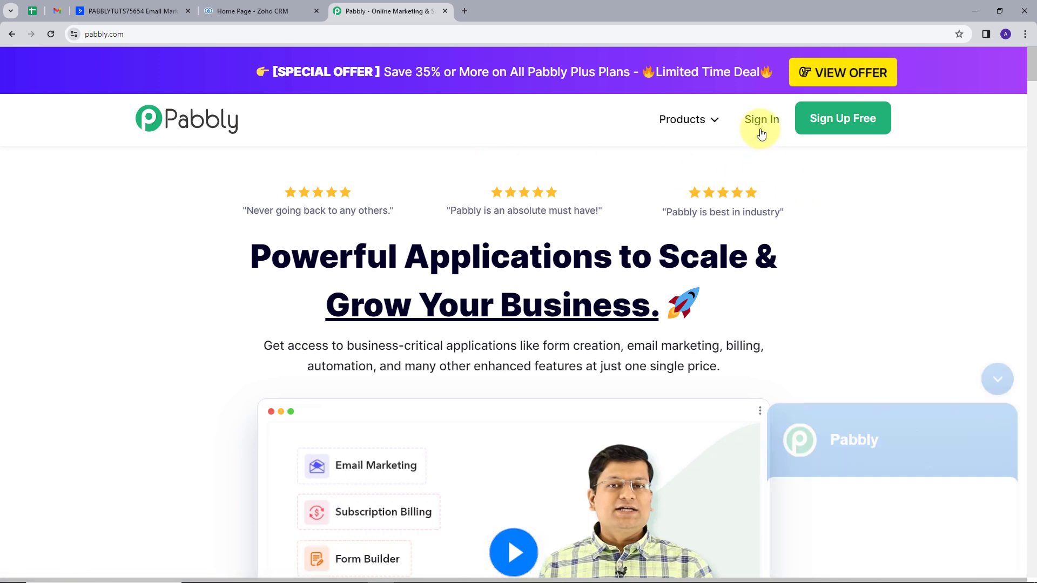
pyautogui.click(997, 144)
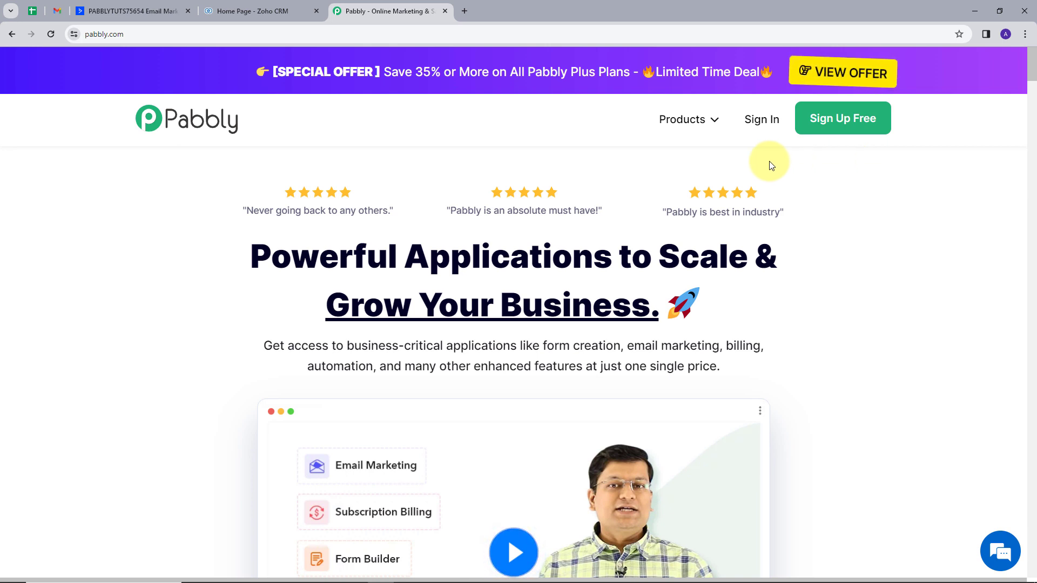
pyautogui.click(769, 123)
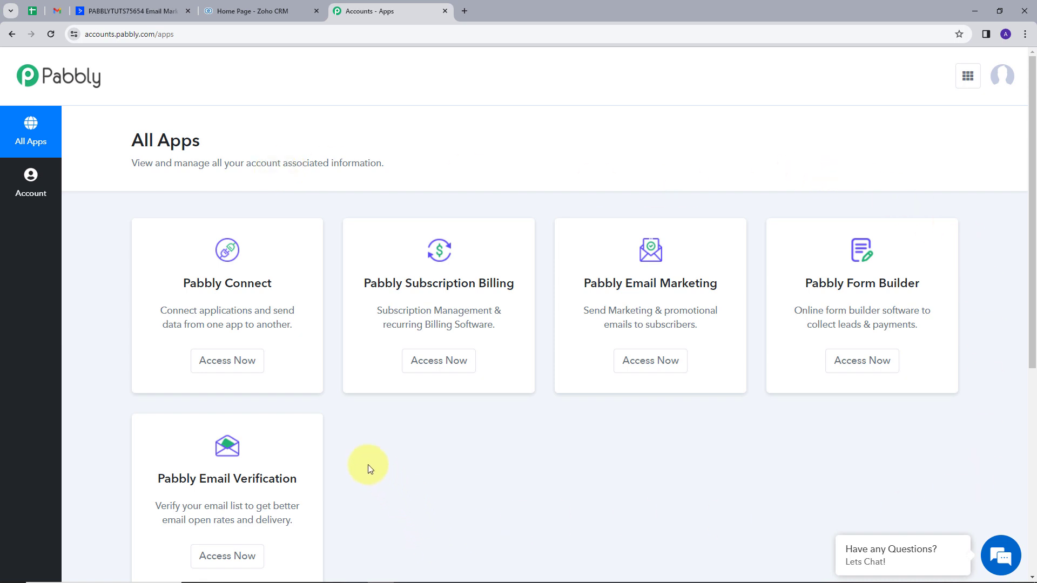
pyautogui.click(248, 369)
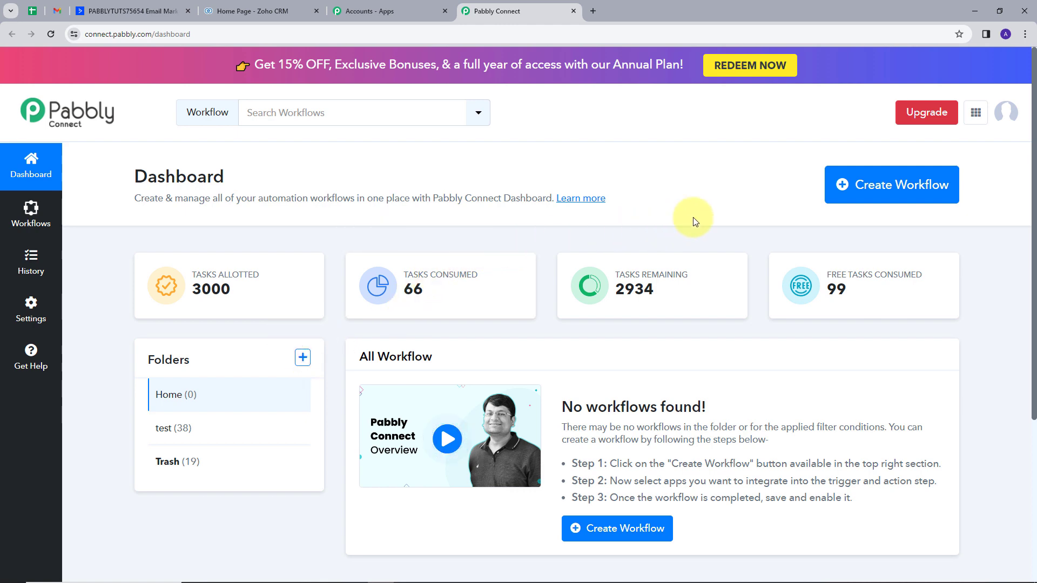
# Create a workflow named "ActiveCampaign and Zoho CRM Integration" in the Home folder
pyautogui.click(892, 186)
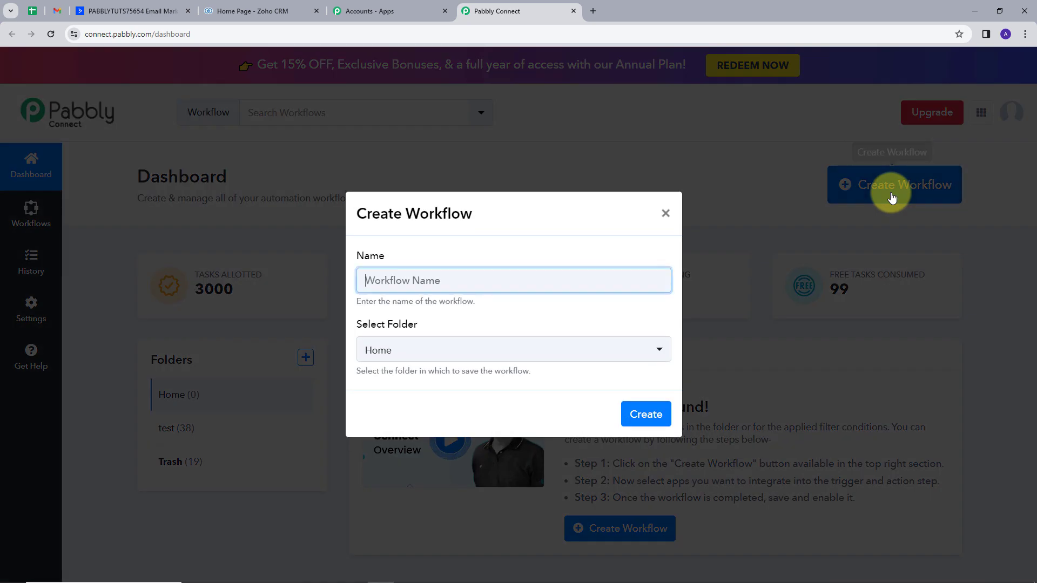
pyautogui.write('ActiveCampaign and Zoho CRM Integration')
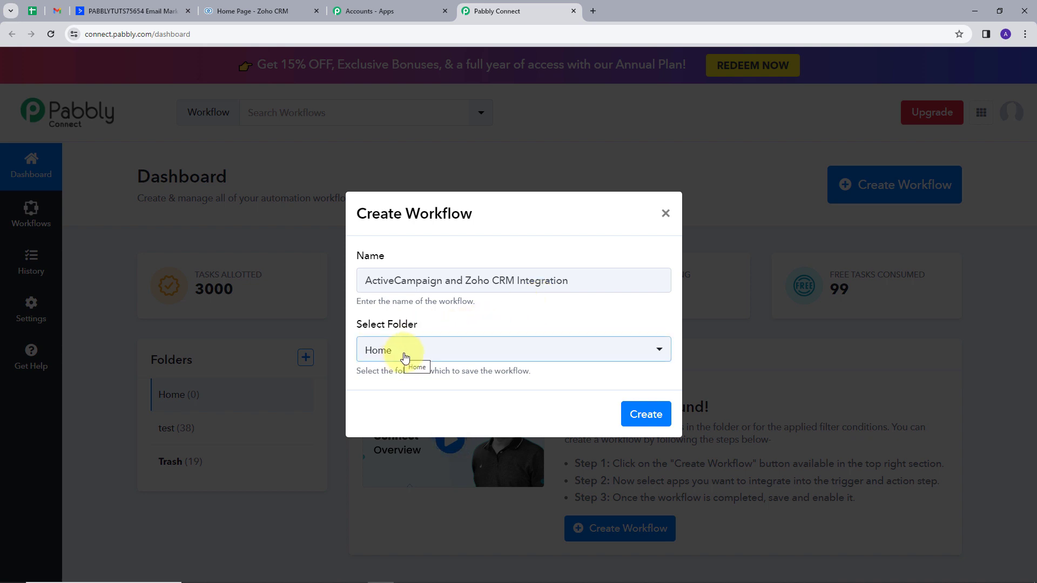
pyautogui.click(639, 414)
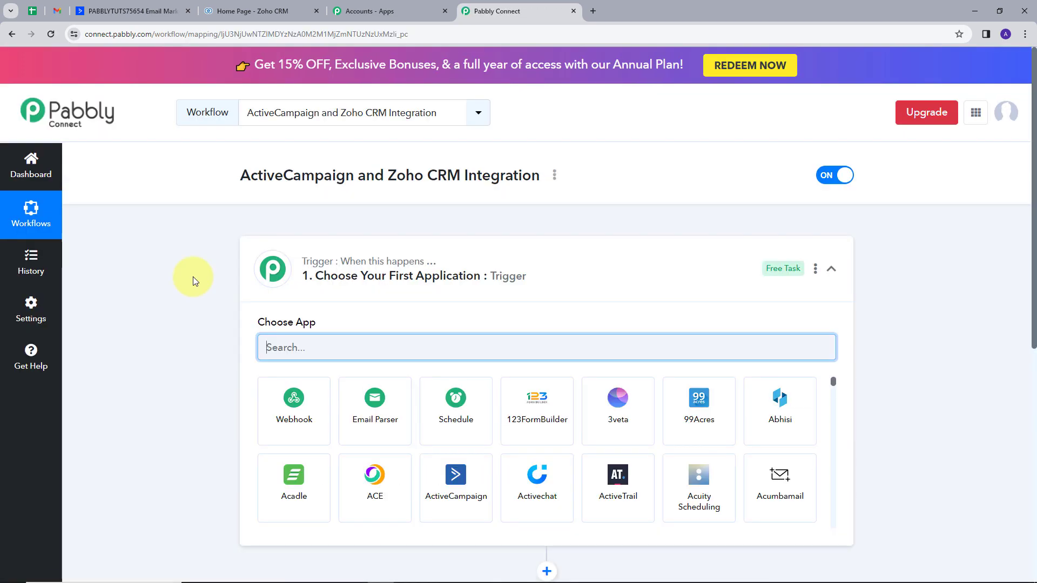
# Set the workflow's trigger app to ActiveCampaign with Contact Added as the trigger event
pyautogui.scroll(-3, 193, 276)
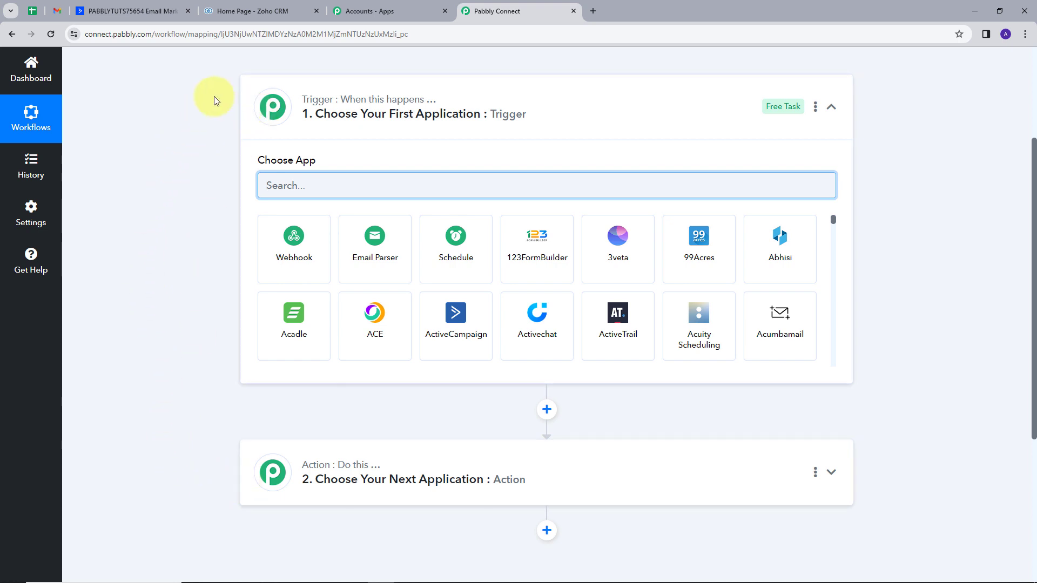
pyautogui.moveTo(375, 108)
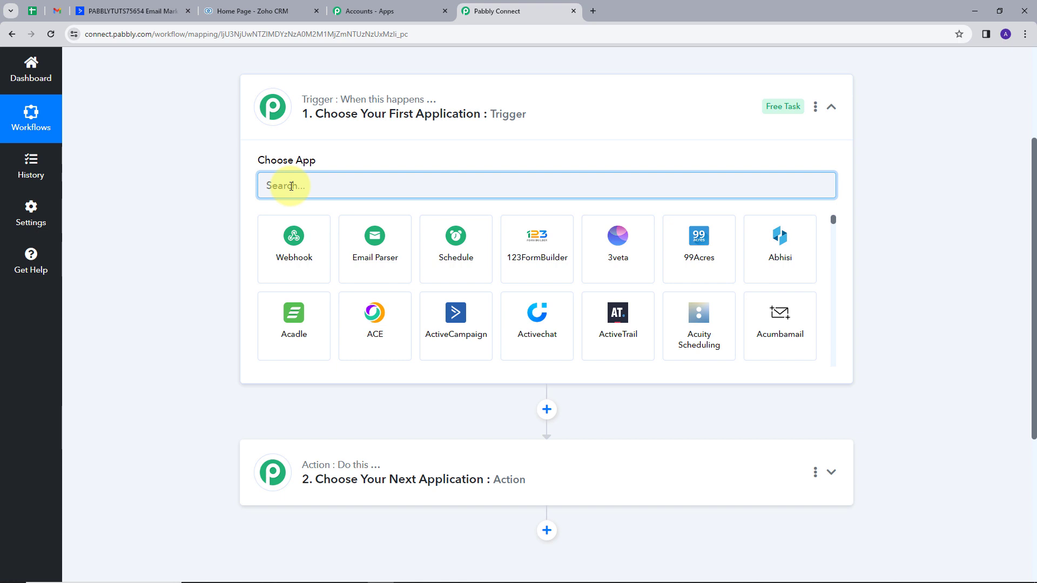
pyautogui.write('acti')
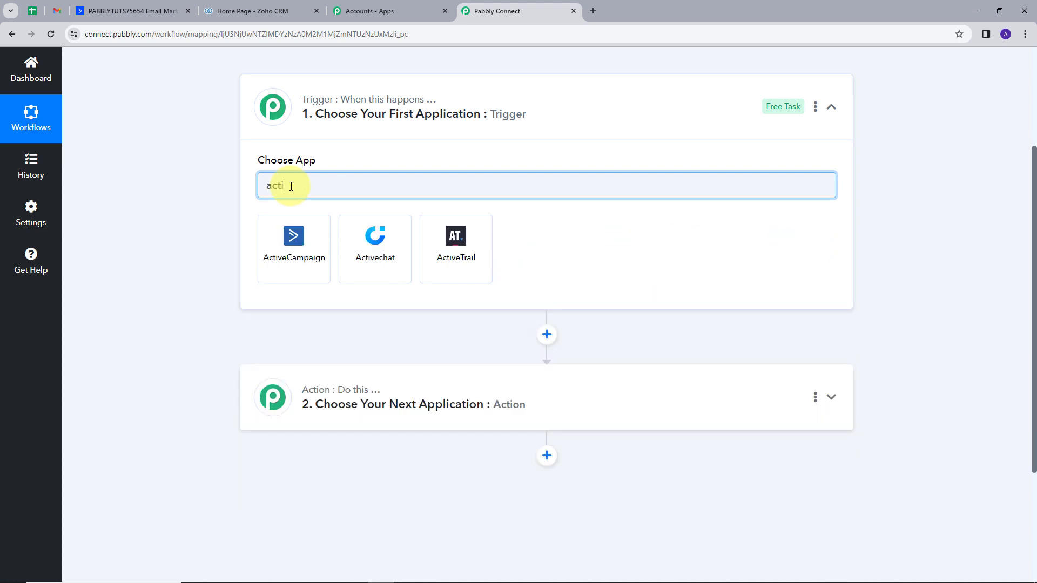
pyautogui.click(317, 246)
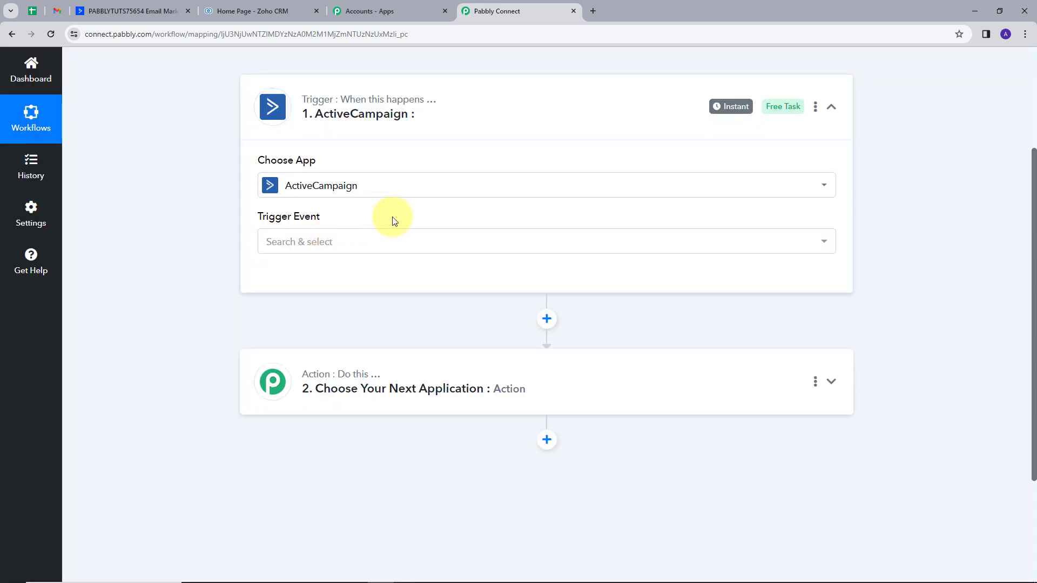
pyautogui.click(815, 242)
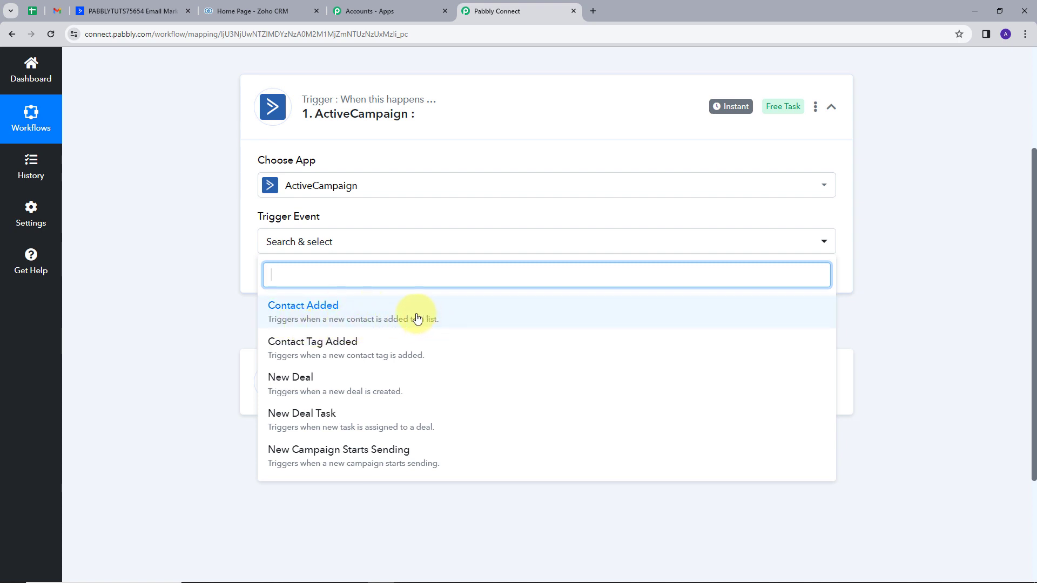
pyautogui.click(331, 319)
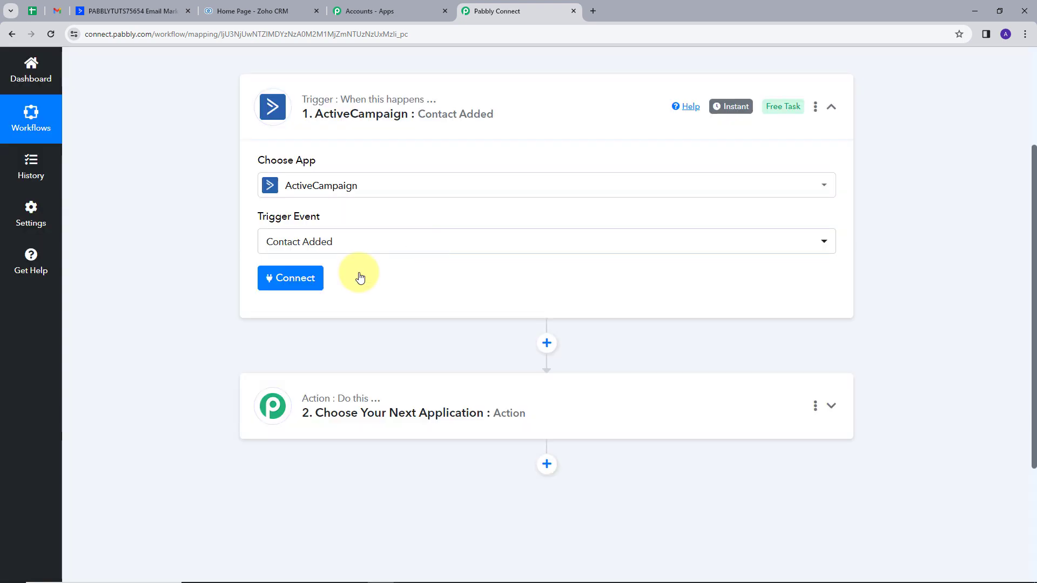
# Start a new ActiveCampaign connection for the trigger and review the instructions for finding the API key
pyautogui.click(302, 280)
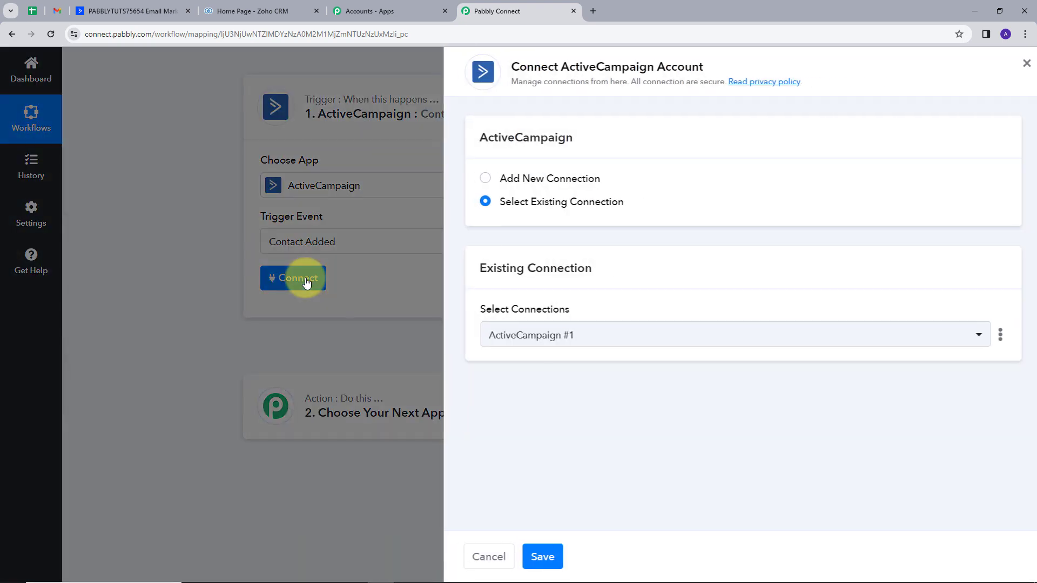
pyautogui.click(508, 183)
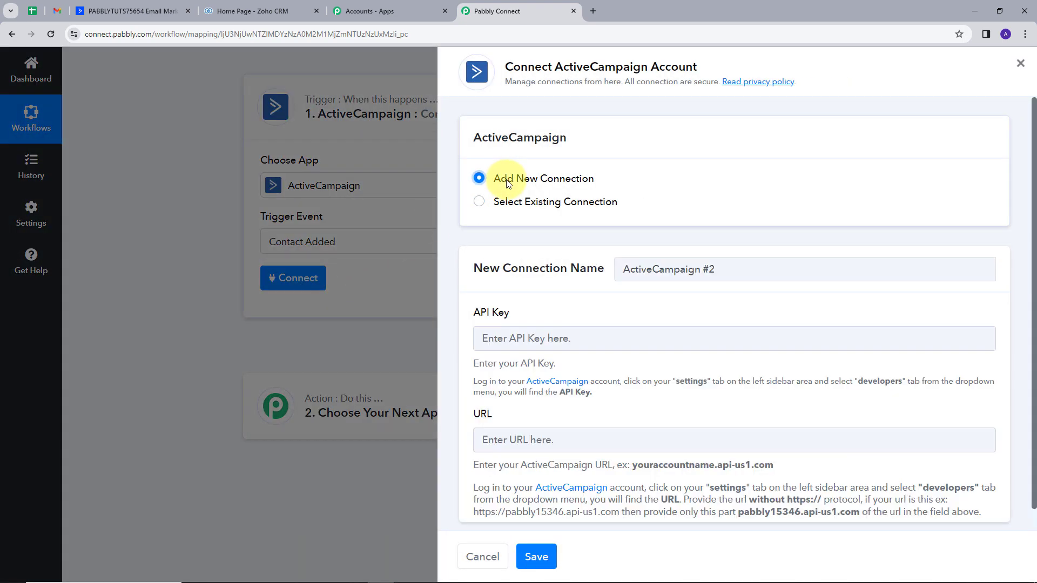
pyautogui.scroll(-1, 594, 254)
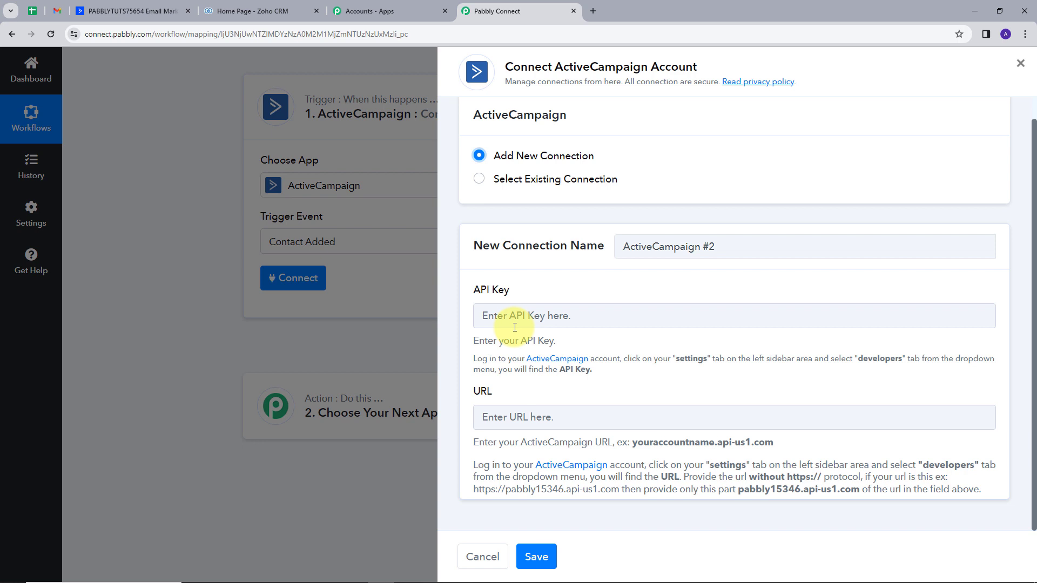
pyautogui.moveTo(471, 361); pyautogui.dragTo(892, 381)
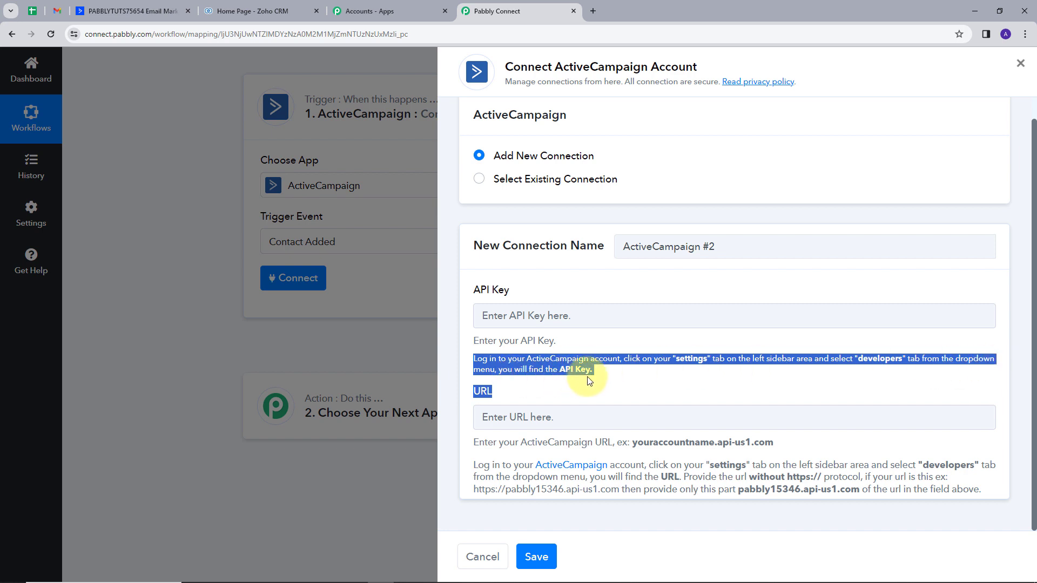
pyautogui.click(608, 380)
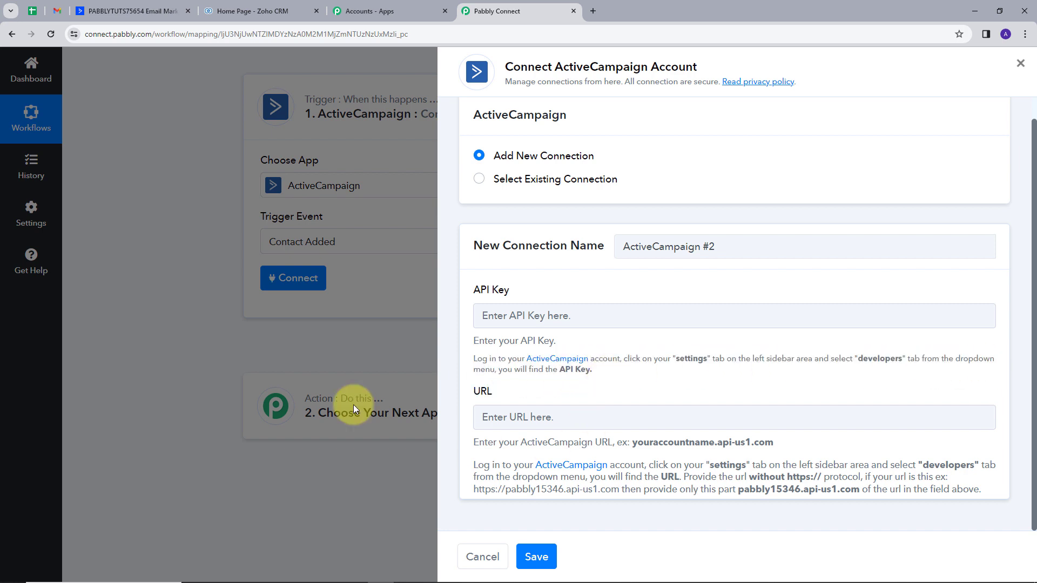
# Switch to ActiveCampaign, reset the API key in the developer settings, and copy the new key
pyautogui.click(121, 11)
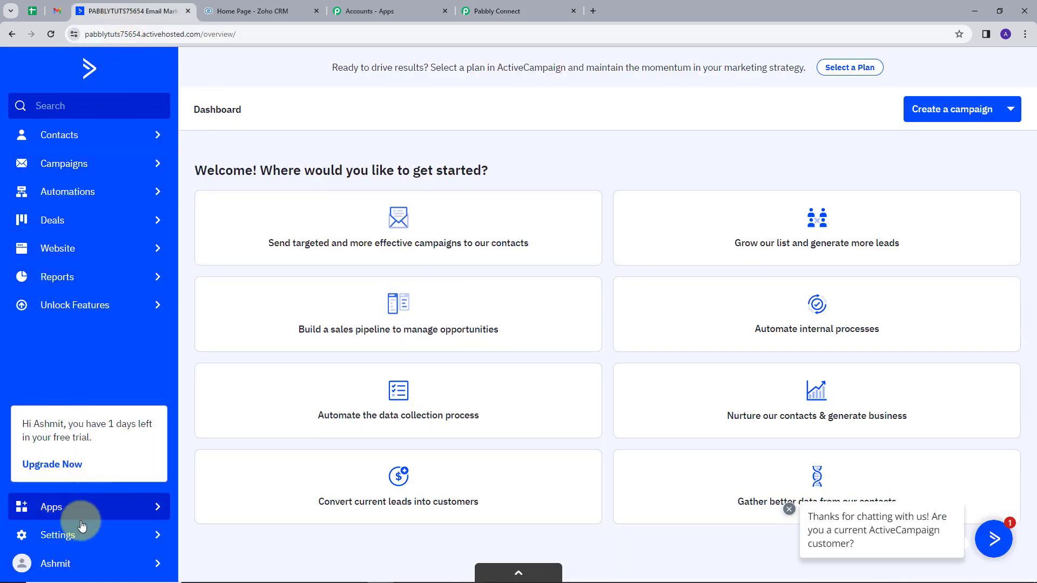
pyautogui.click(63, 541)
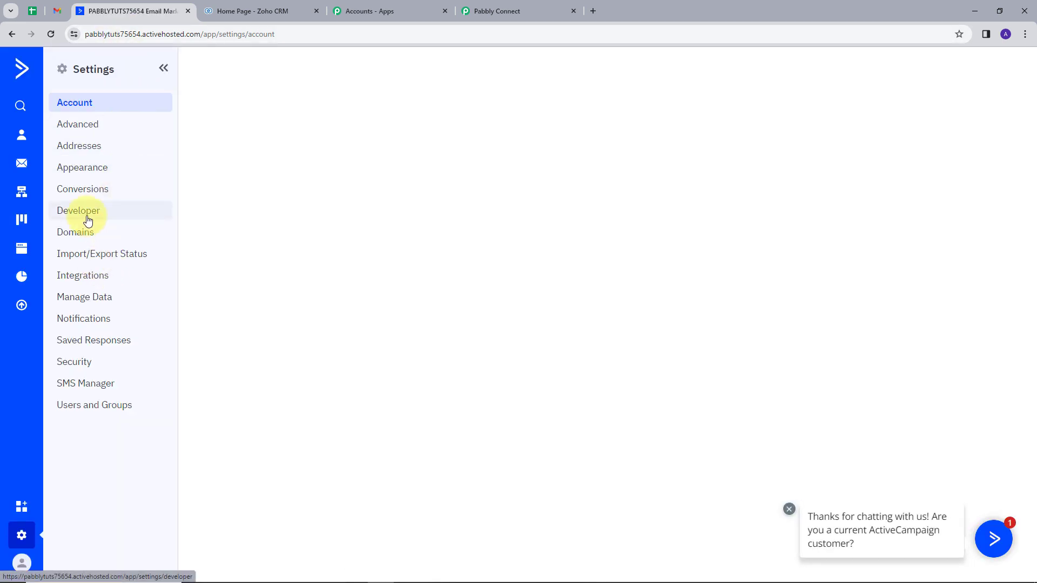
pyautogui.click(81, 211)
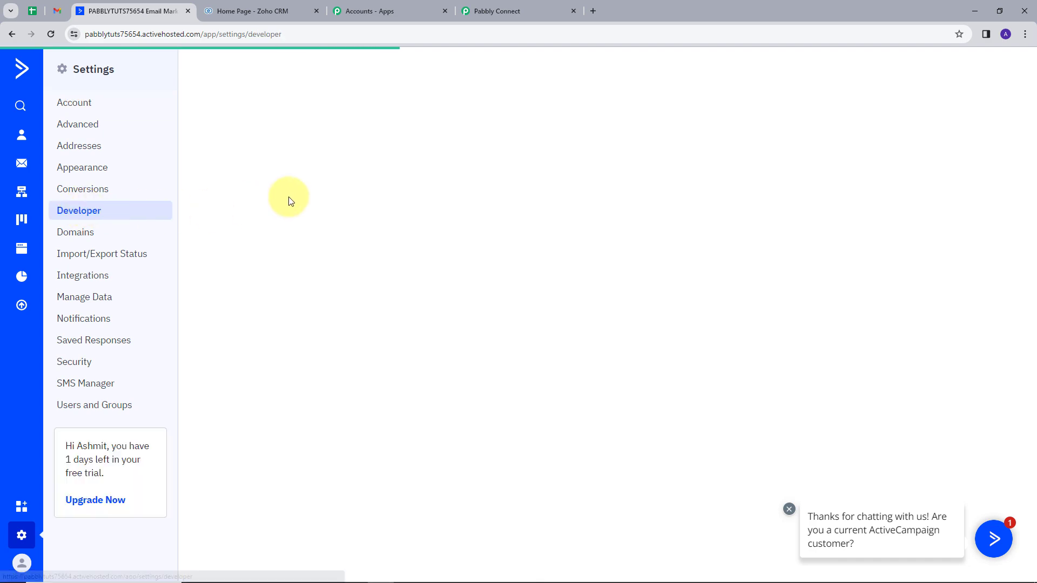
pyautogui.scroll(-1, 280, 305)
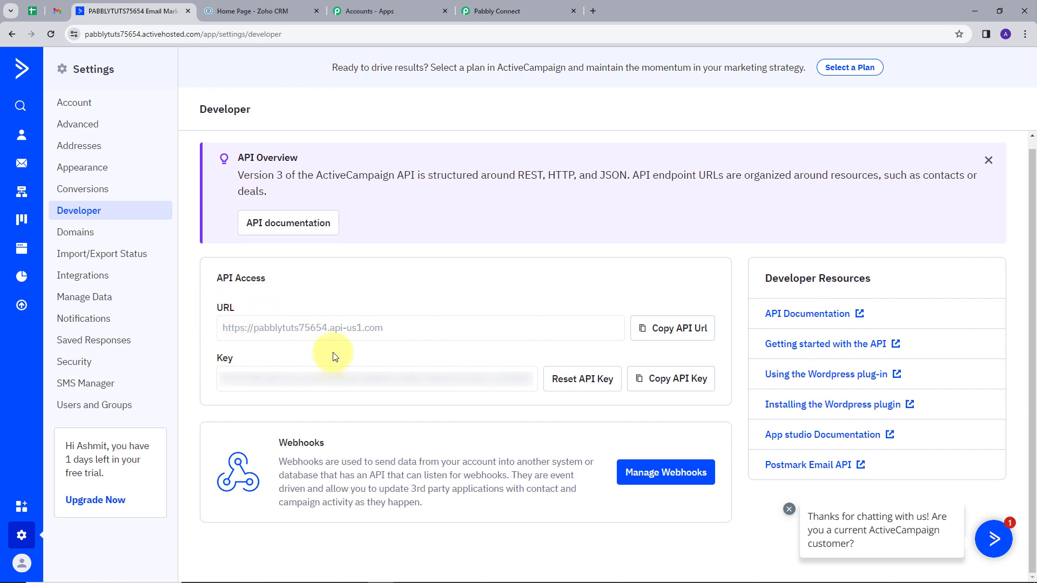
pyautogui.click(587, 386)
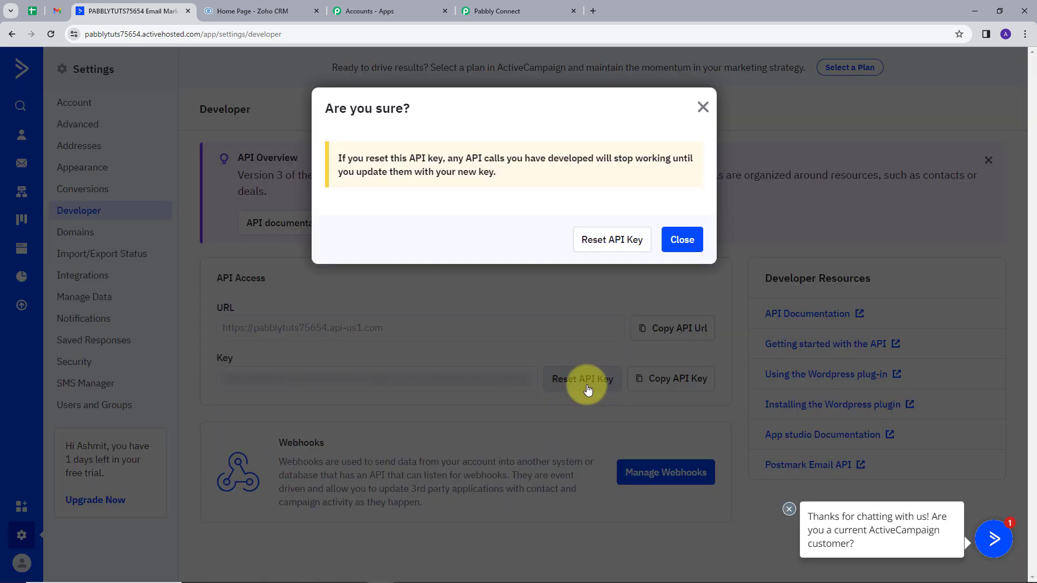
pyautogui.click(627, 248)
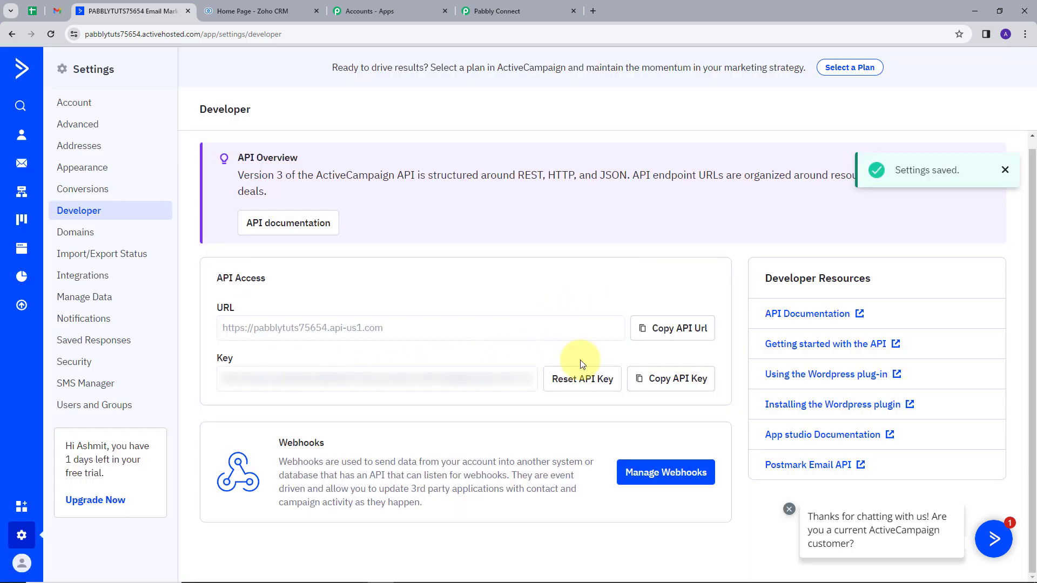
pyautogui.click(655, 385)
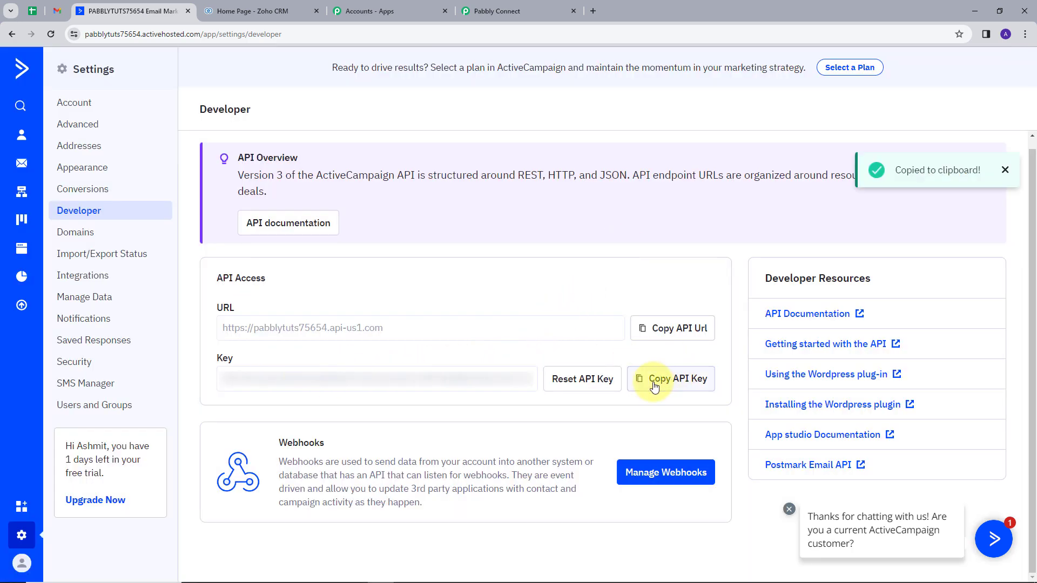
# Return to Pabbly Connect and paste the copied API key into the new connection's API Key field
pyautogui.click(492, 8)
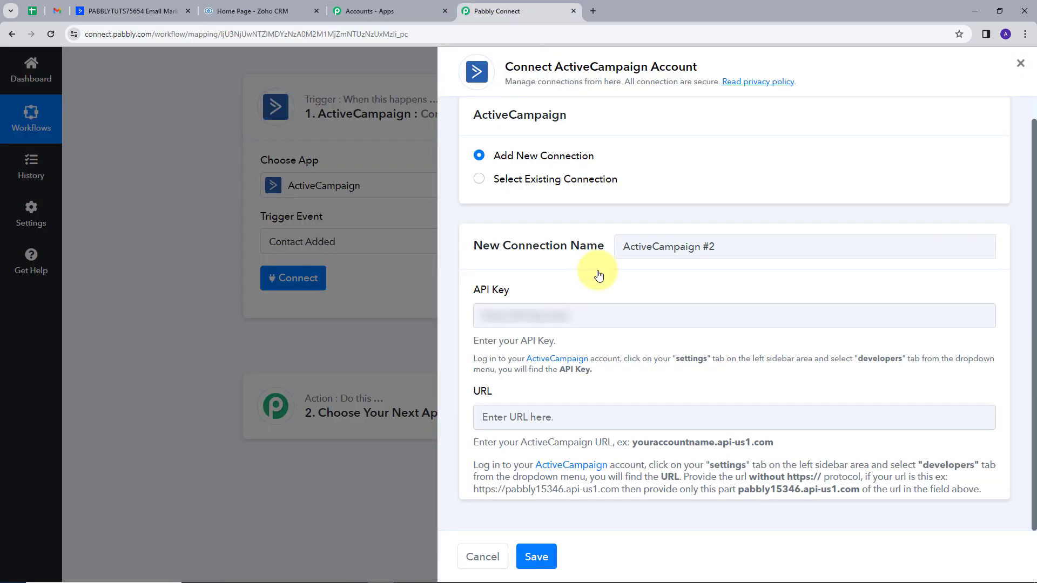
pyautogui.click(537, 316)
pyautogui.hotkey('ctrl', 'v')
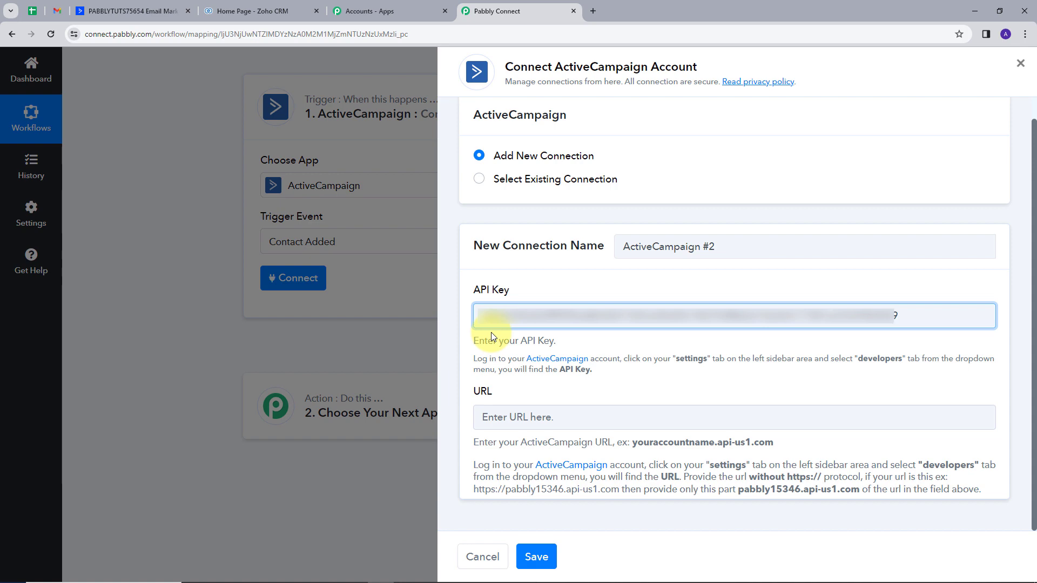
pyautogui.click(162, 11)
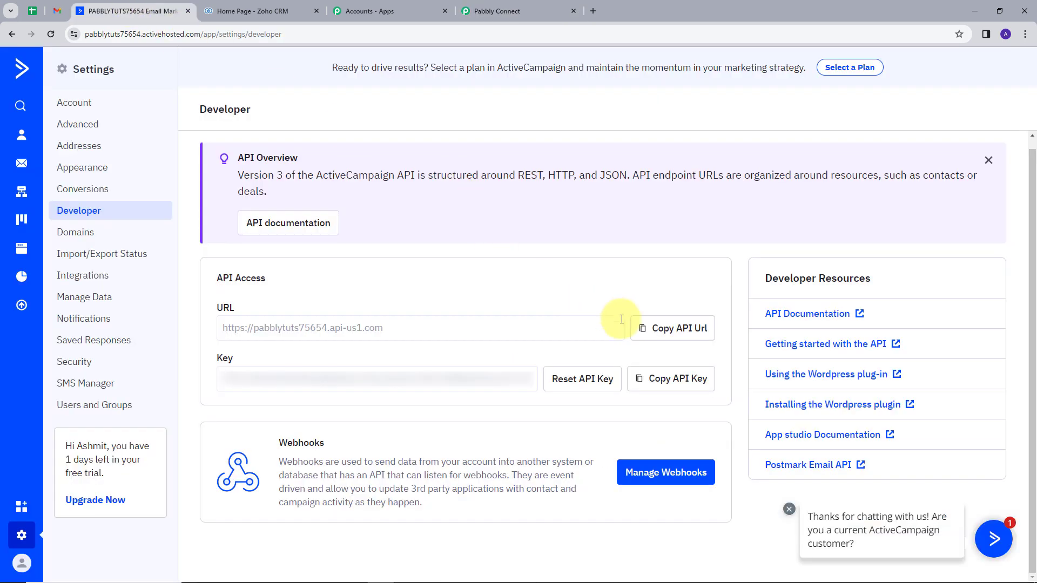
pyautogui.click(681, 330)
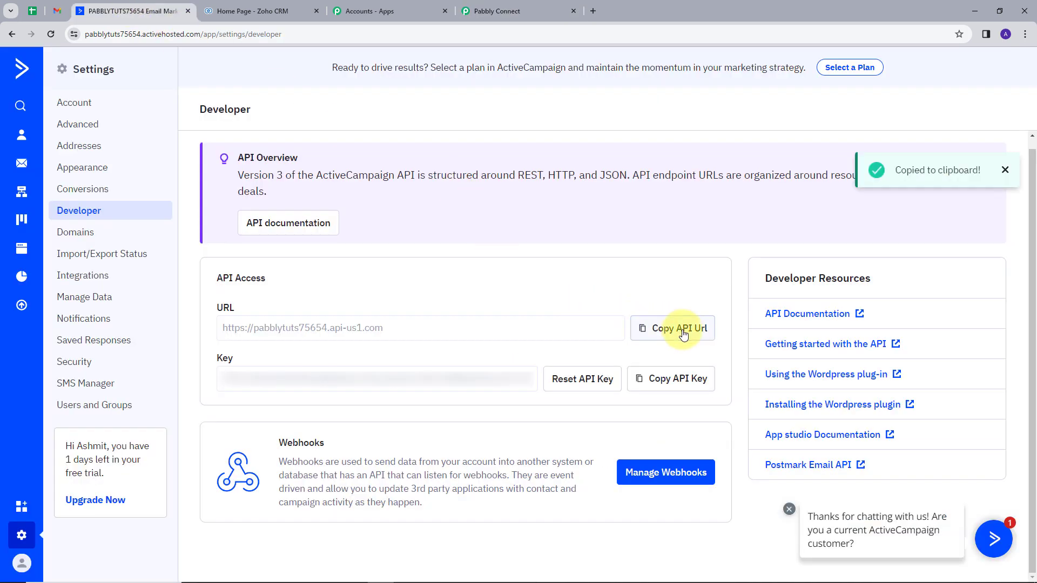
pyautogui.click(503, 13)
pyautogui.click(527, 419)
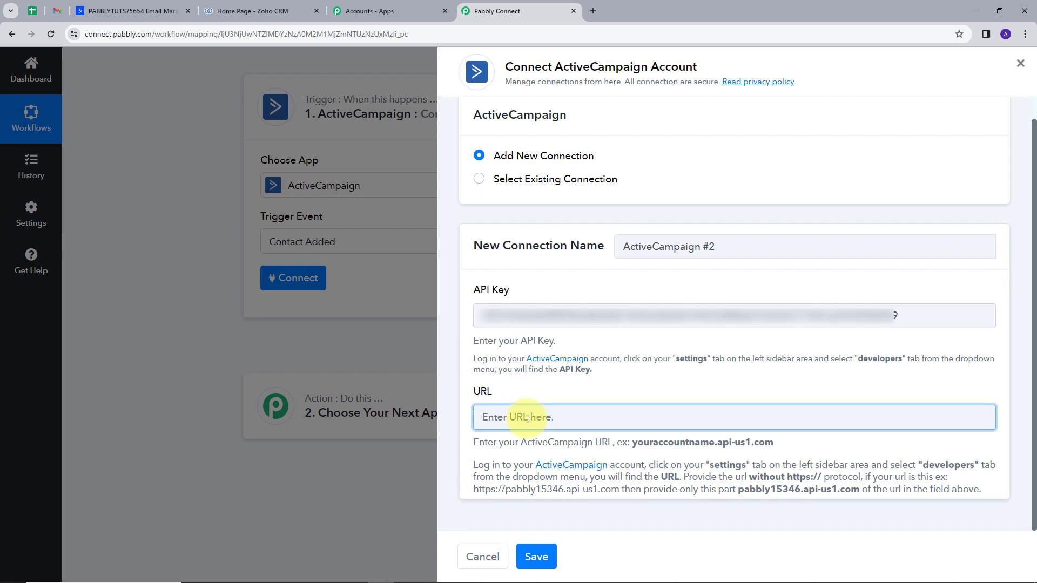
pyautogui.hotkey('ctrl', 'v')
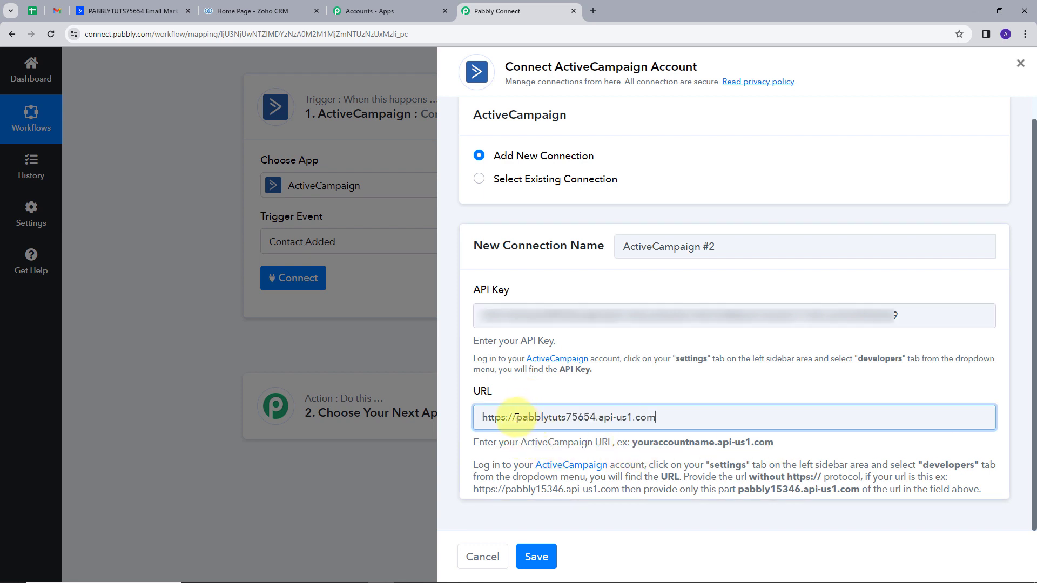
pyautogui.moveTo(517, 418); pyautogui.dragTo(466, 425)
pyautogui.press('BackSpace')
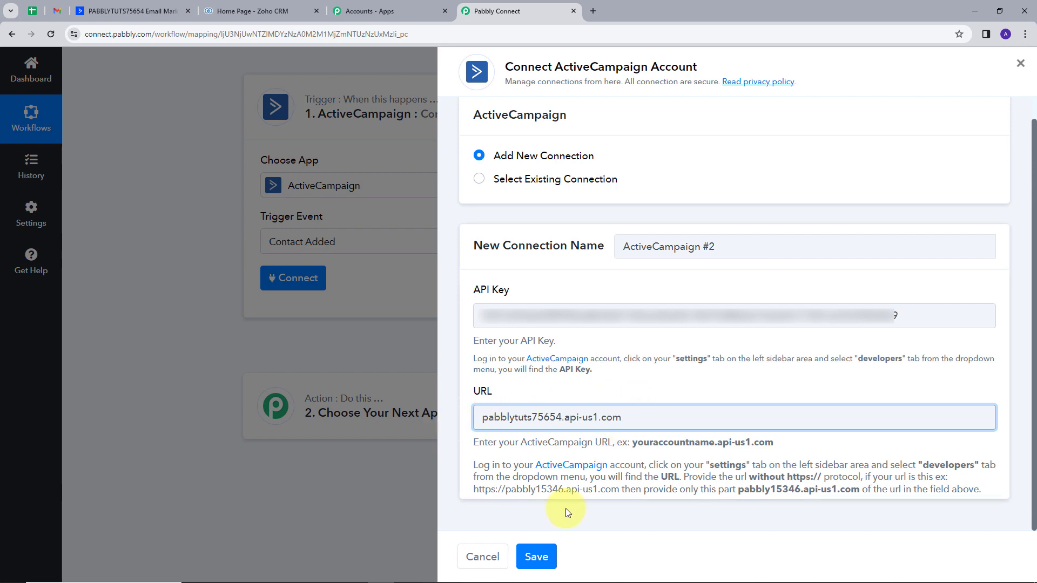
# Save the new ActiveCampaign connection and choose Master Contact List as the list the trigger watches
pyautogui.click(537, 557)
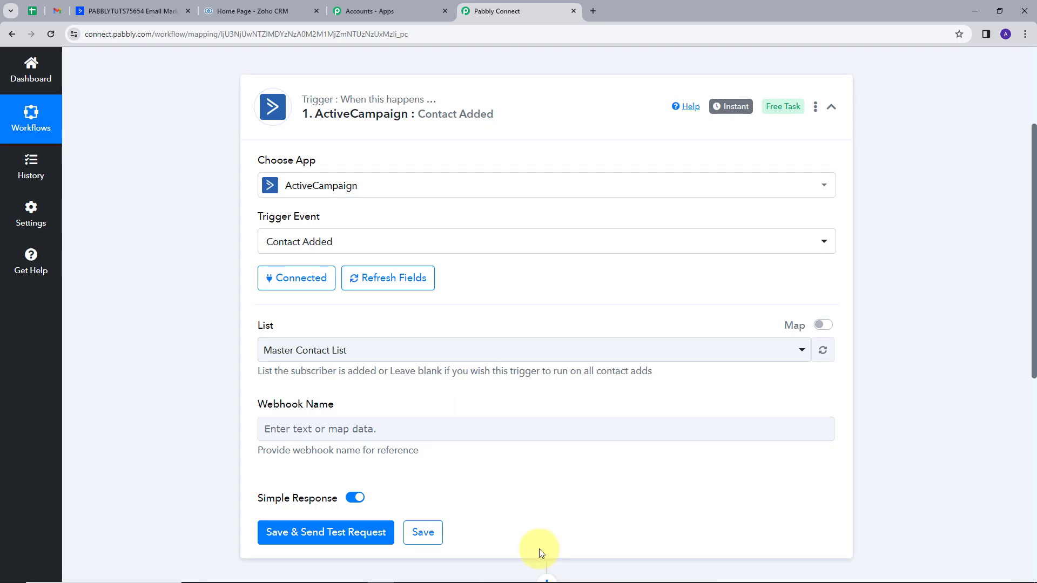
pyautogui.scroll(-1, 540, 295)
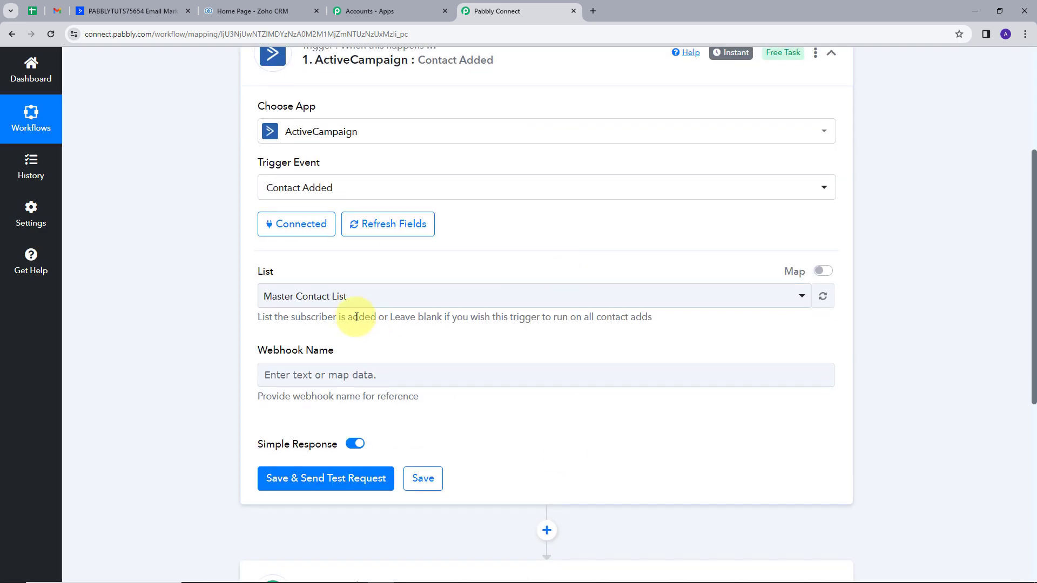
pyautogui.click(386, 301)
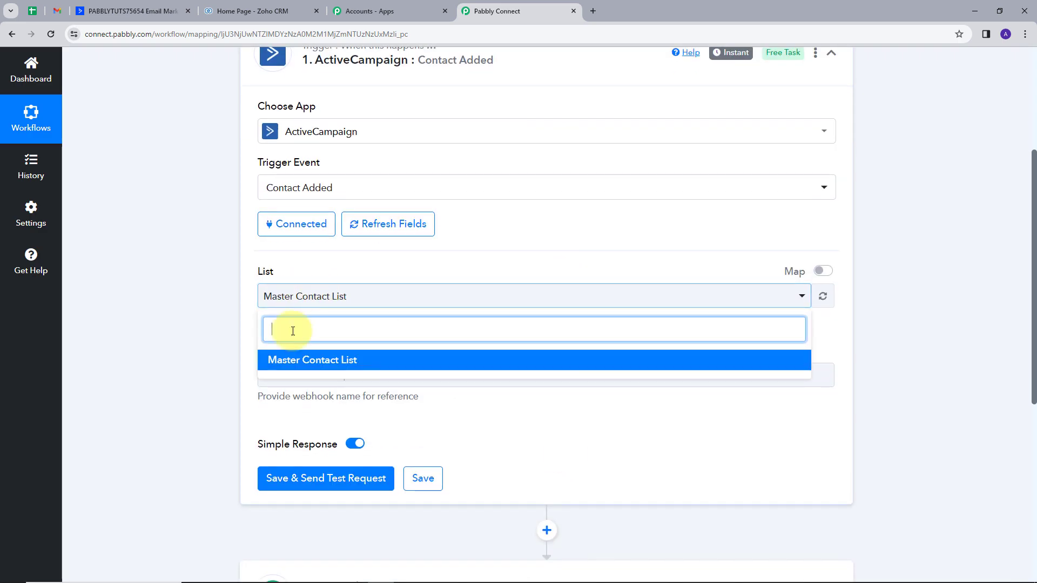
pyautogui.click(315, 366)
pyautogui.scroll(-1, 394, 297)
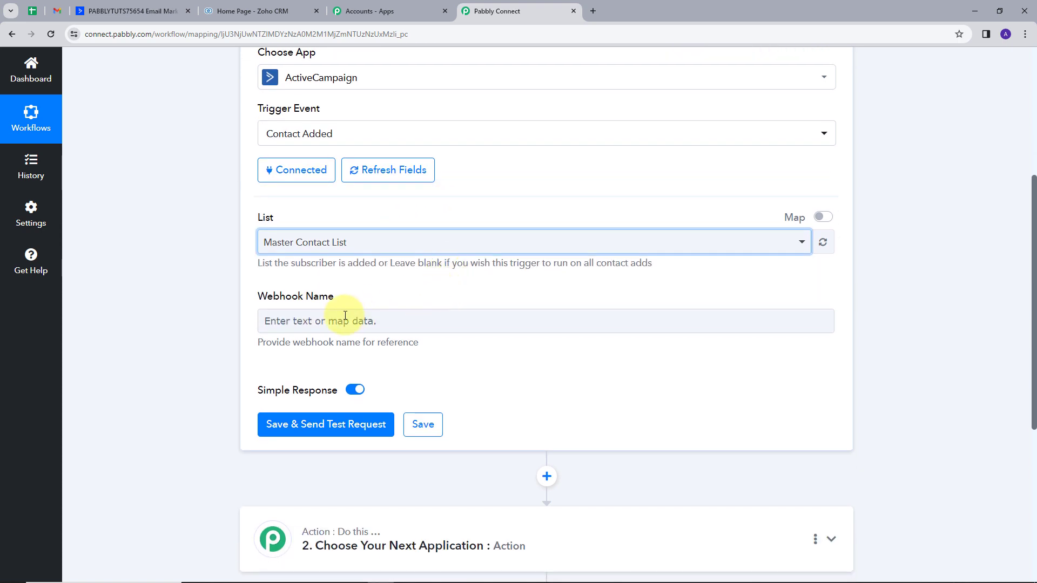
# Name the webhook Testing, then save the trigger and send a test request so it listens for a response
pyautogui.click(353, 321)
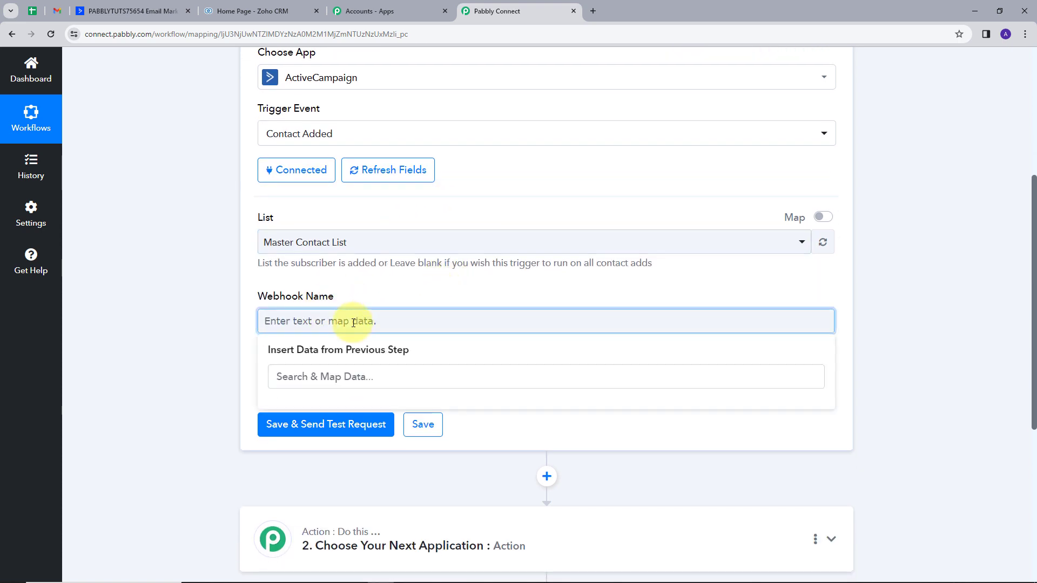
pyautogui.write('Testing')
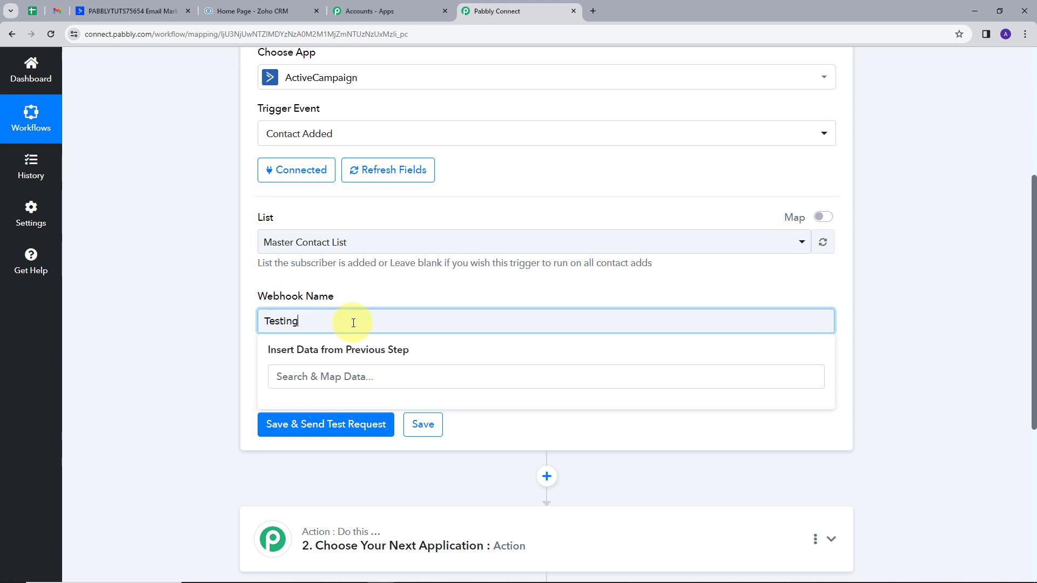
pyautogui.click(416, 290)
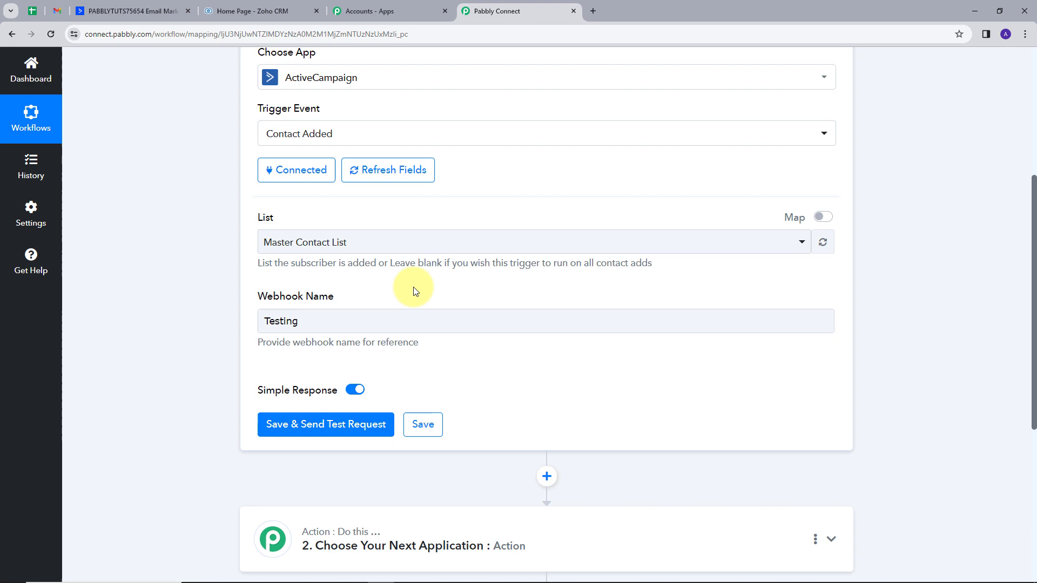
pyautogui.click(316, 429)
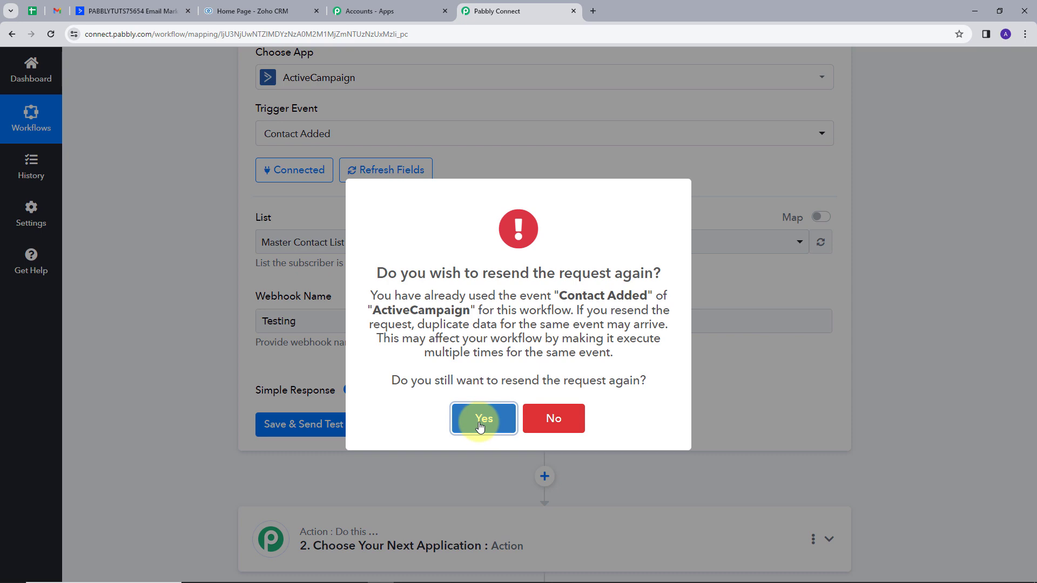
pyautogui.click(479, 419)
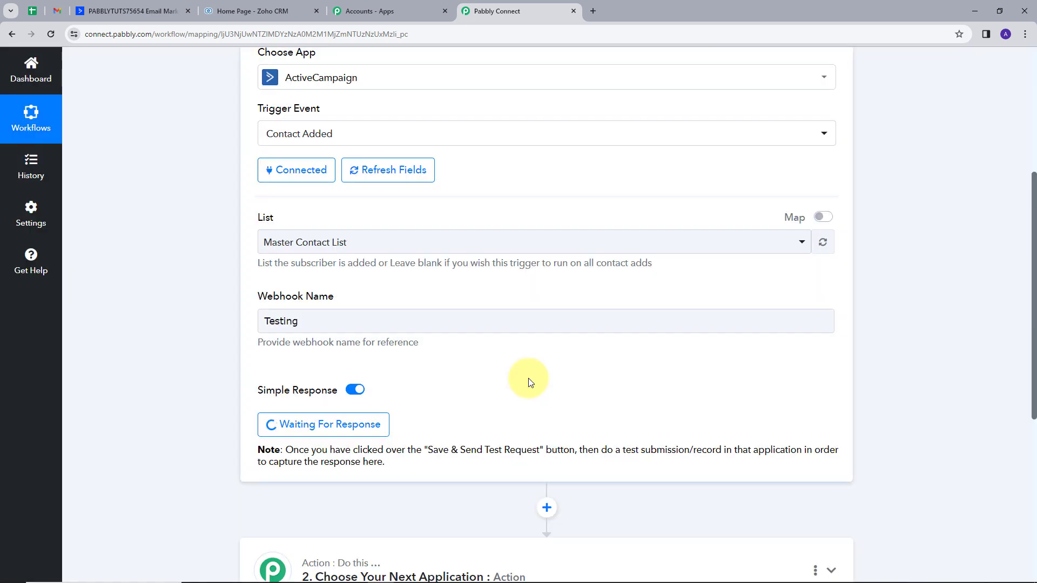
pyautogui.scroll(-1, 512, 389)
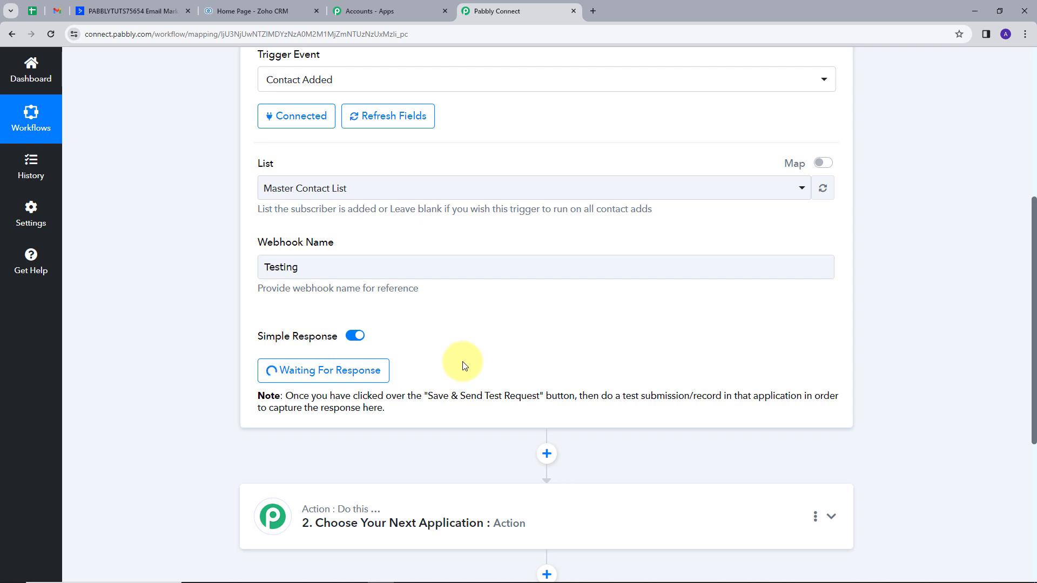
# Switch to ActiveCampaign and add a contact with first name New, last name Contact, and a test email address and phone number
pyautogui.click(126, 10)
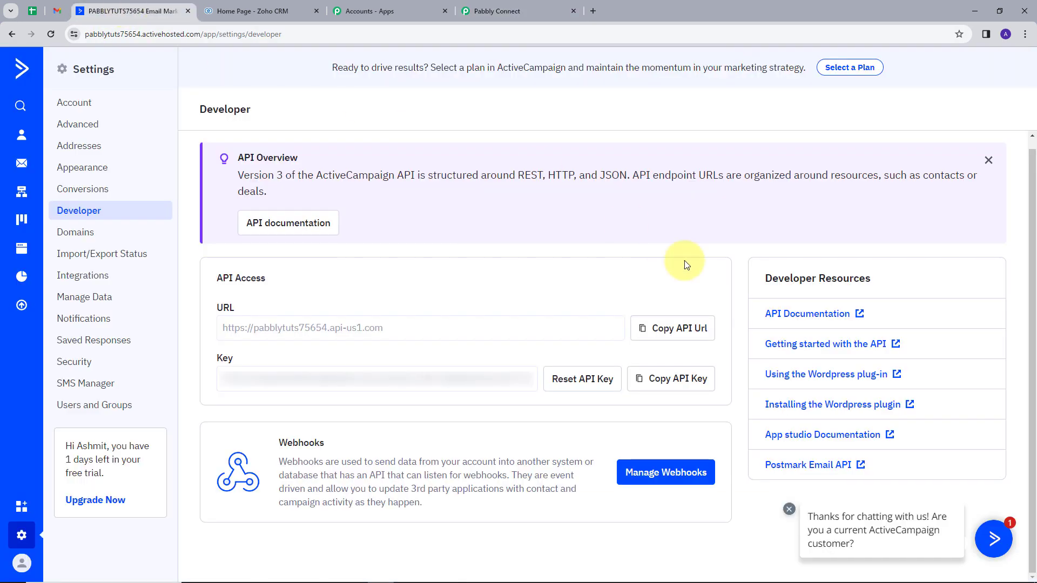
pyautogui.click(20, 136)
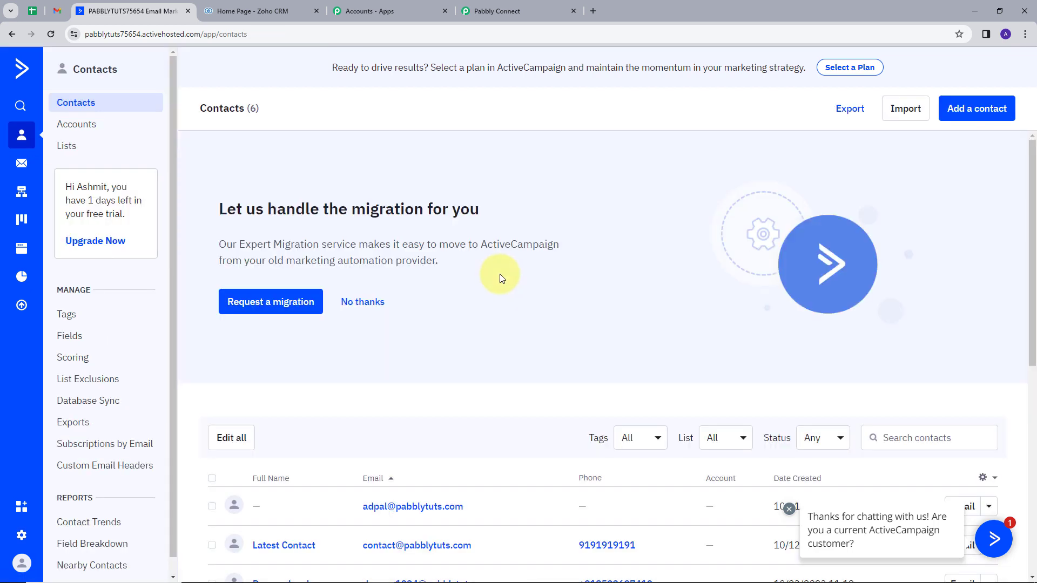
pyautogui.scroll(-1, 500, 273)
pyautogui.click(980, 111)
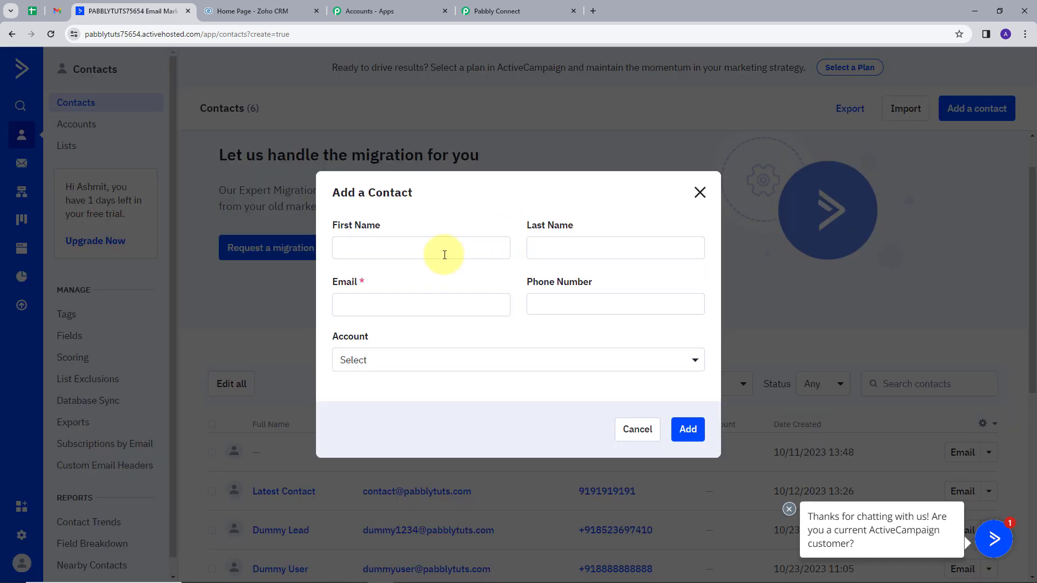
pyautogui.click(410, 252)
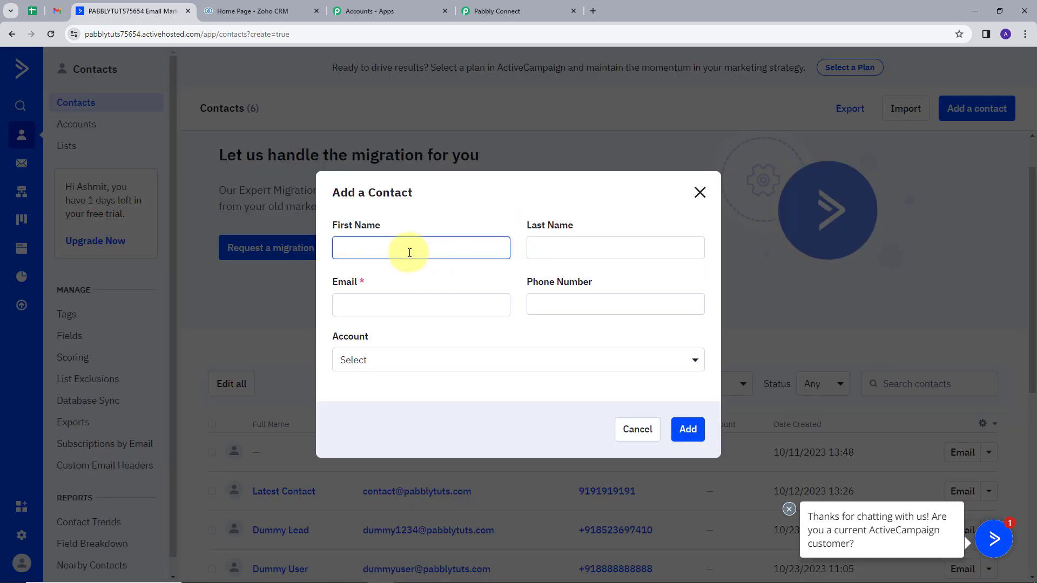
pyautogui.write('New')
pyautogui.press('Tab')
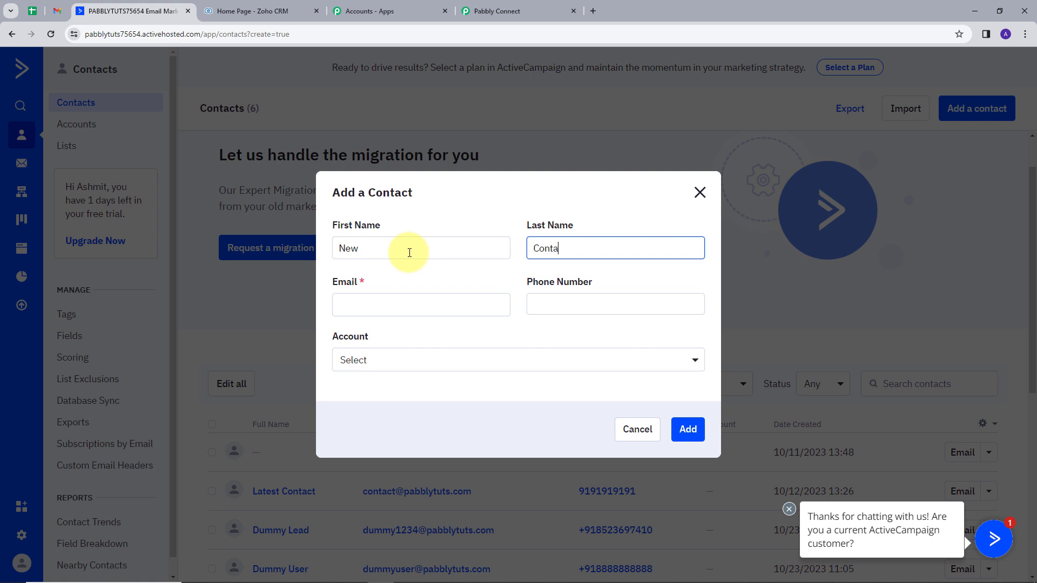
pyautogui.press('Tab')
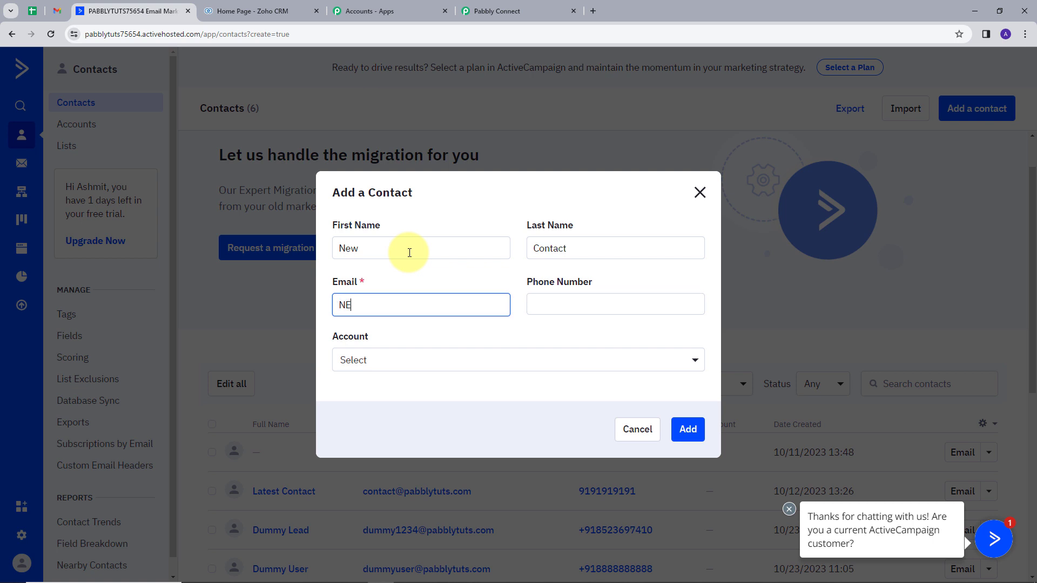
pyautogui.hotkey('ctrl', 'v')
pyautogui.press('Tab')
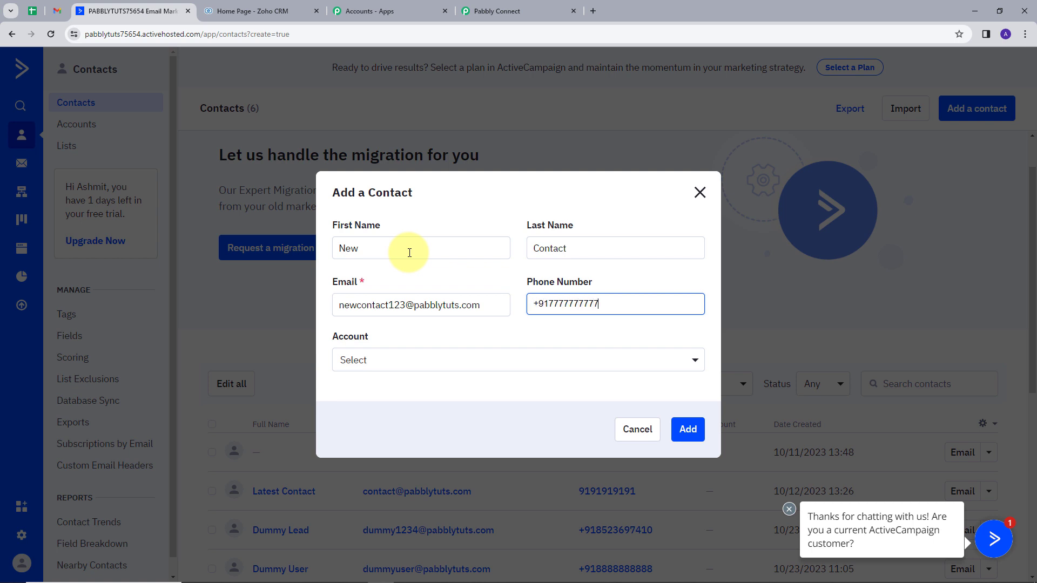
pyautogui.click(687, 429)
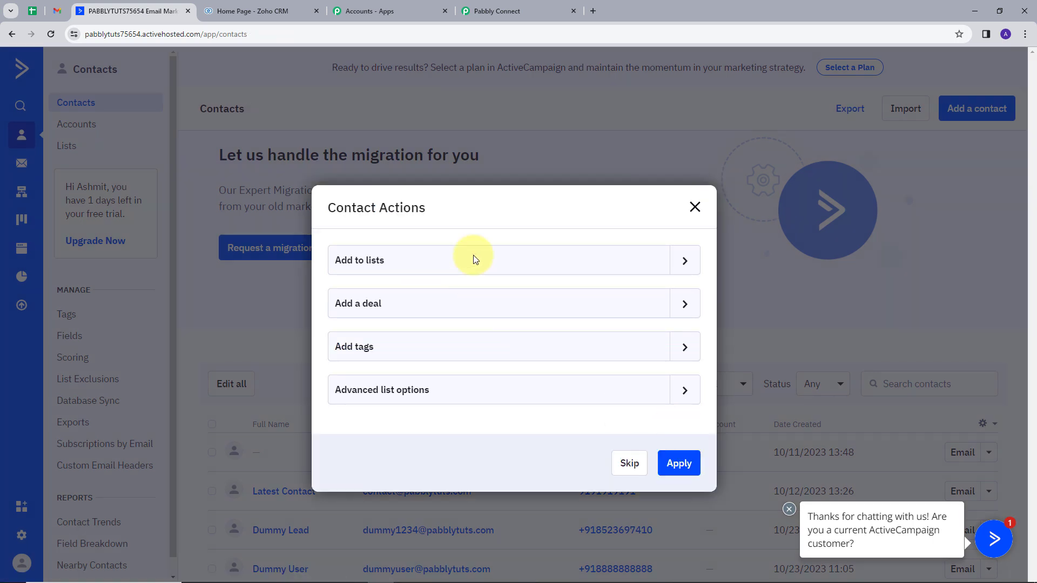
# Add the newly created contact to the Master Contact List and apply the contact actions
pyautogui.click(686, 261)
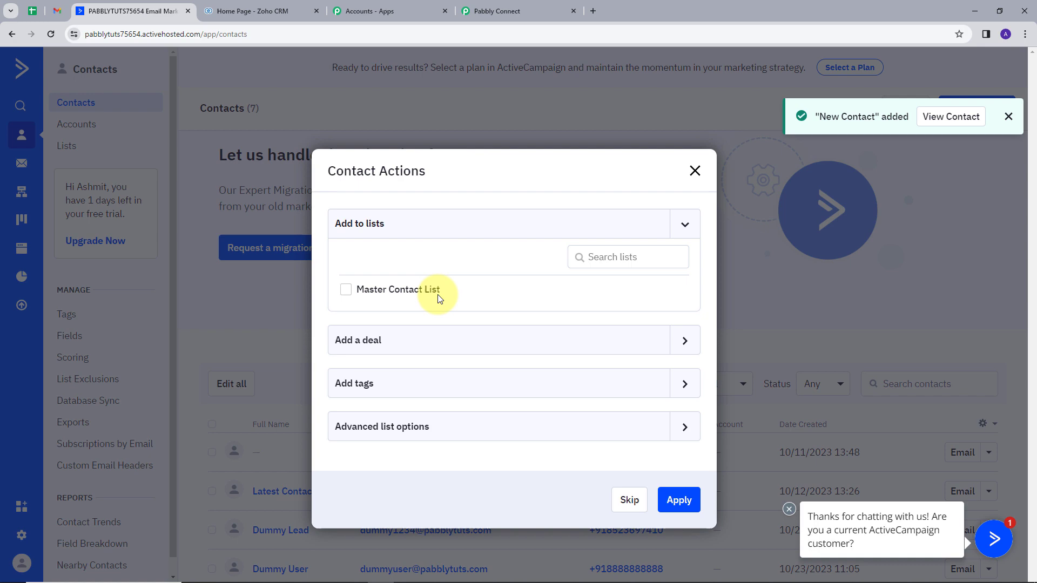
pyautogui.click(346, 290)
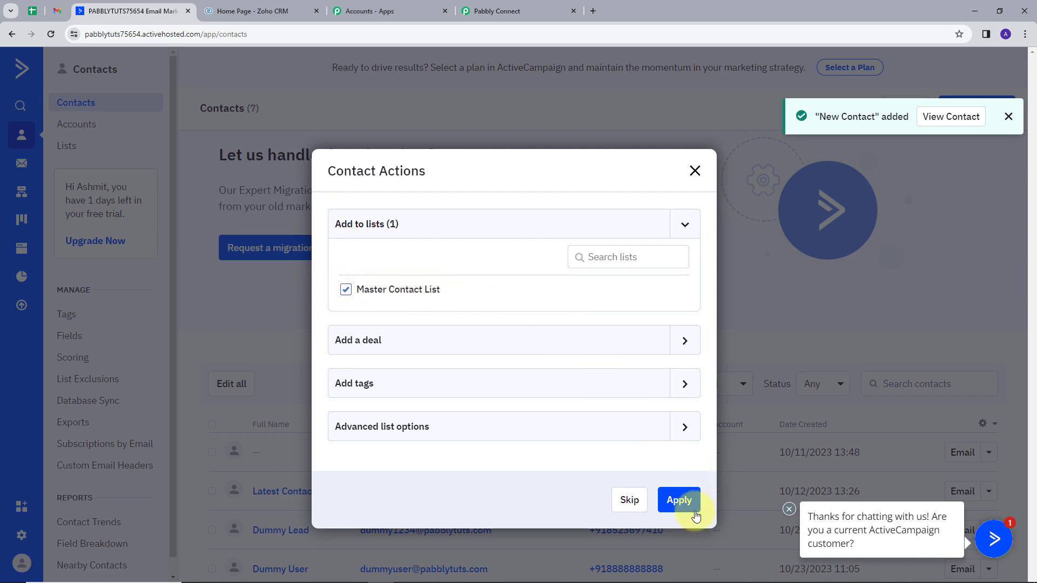
pyautogui.click(676, 501)
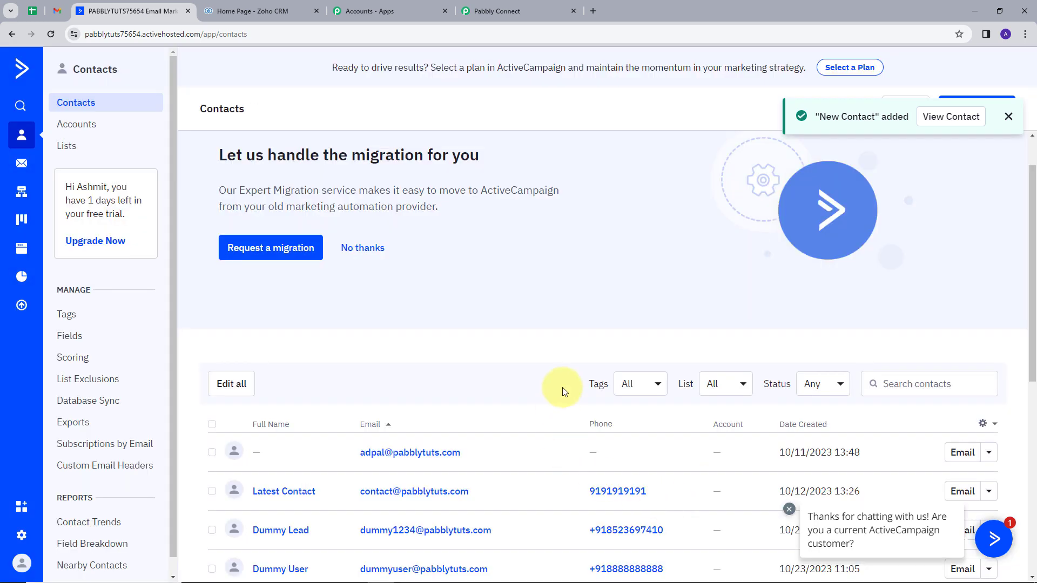
# Find New Contact in the contacts list and open its record to review the details
pyautogui.scroll(-1, 769, 174)
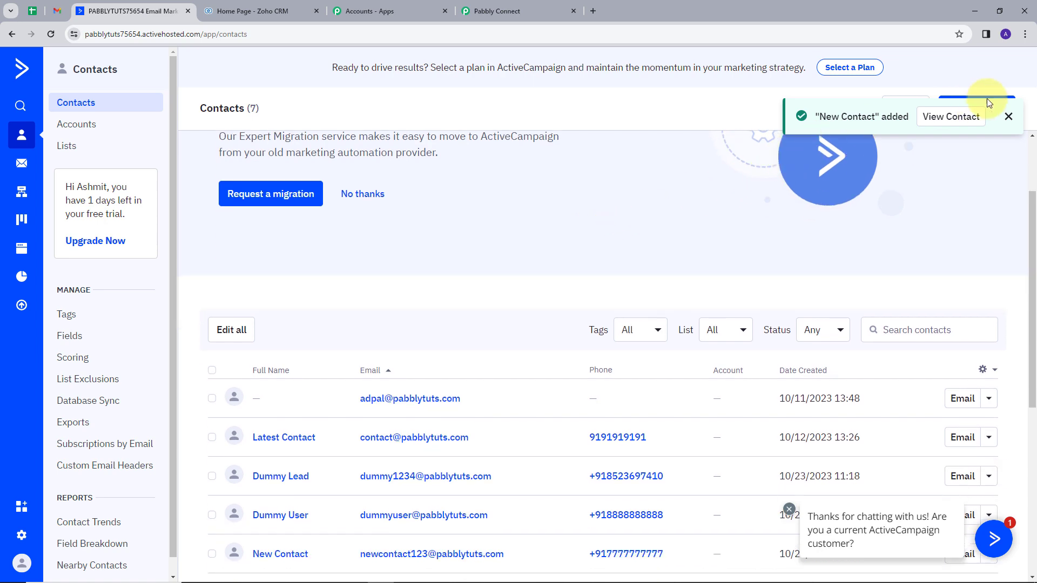
pyautogui.scroll(-2, 516, 218)
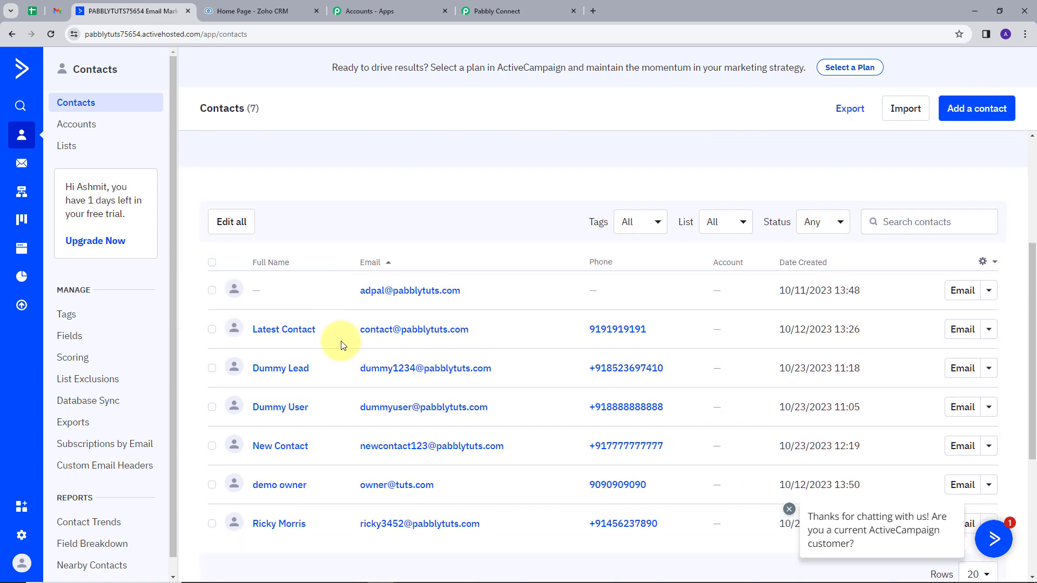
pyautogui.click(286, 450)
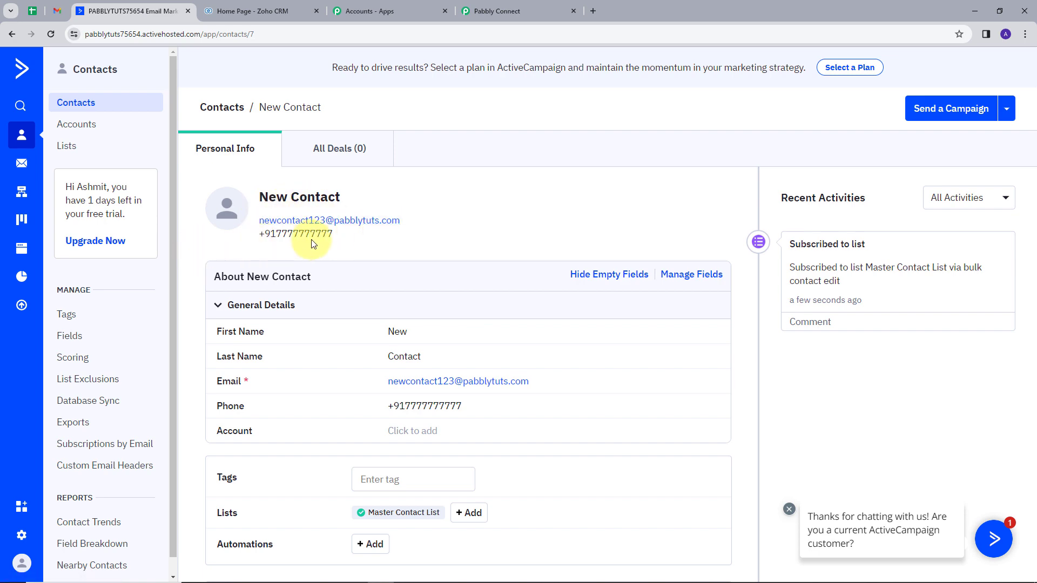
# Return to Pabbly Connect and check the contact's phone, last name, first name and email in the captured webhook response
pyautogui.click(505, 9)
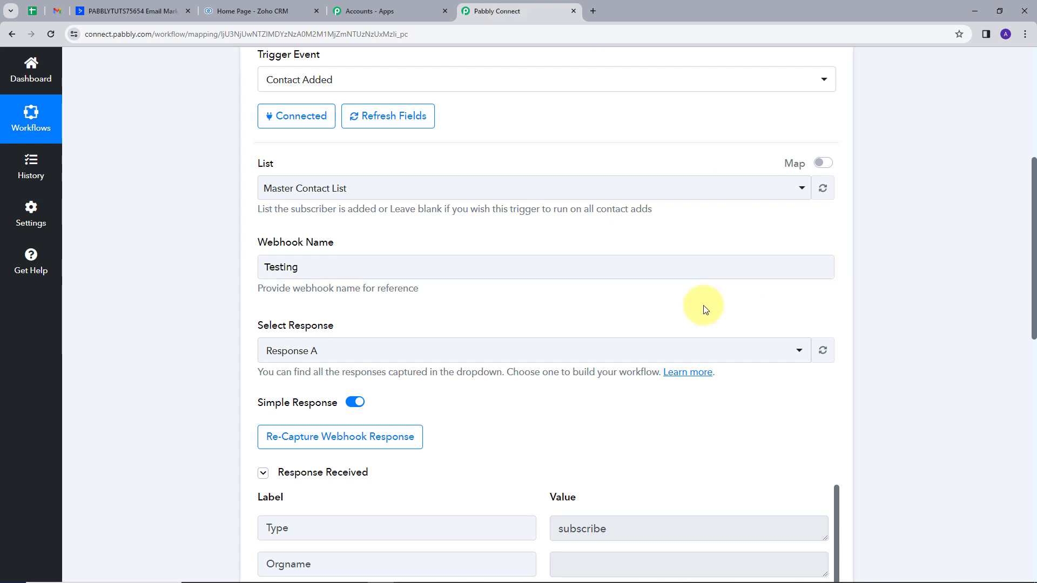
pyautogui.scroll(-5, 705, 309)
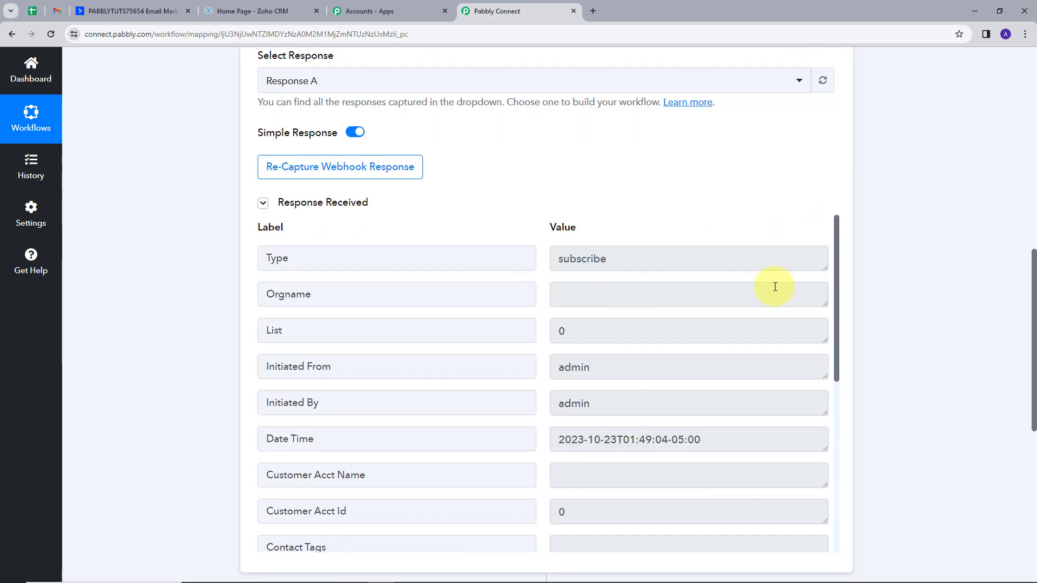
pyautogui.scroll(-4, 768, 292)
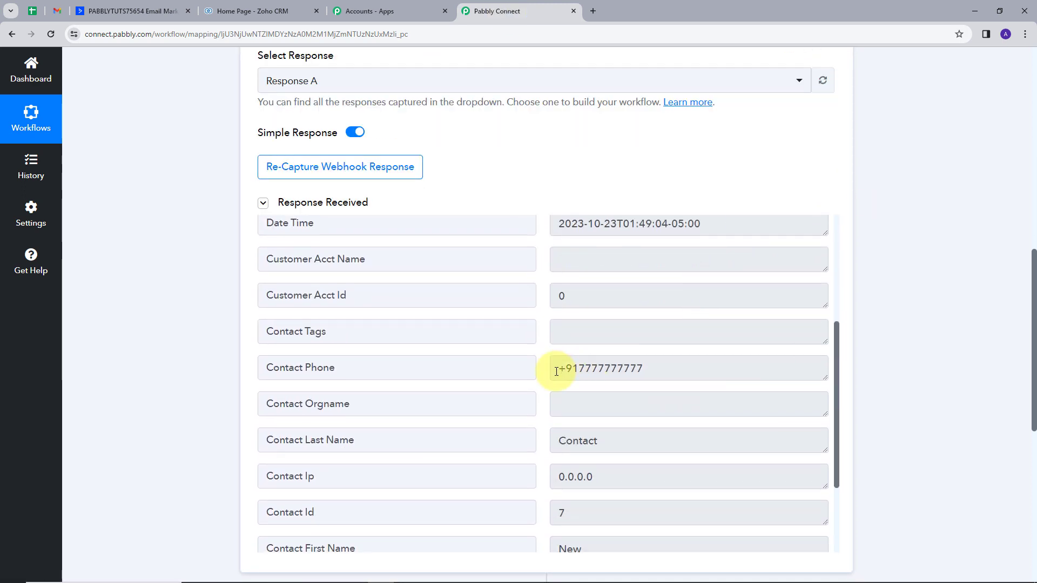
pyautogui.moveTo(558, 368); pyautogui.dragTo(707, 371)
pyautogui.scroll(-2, 697, 373)
pyautogui.moveTo(562, 311); pyautogui.dragTo(618, 311)
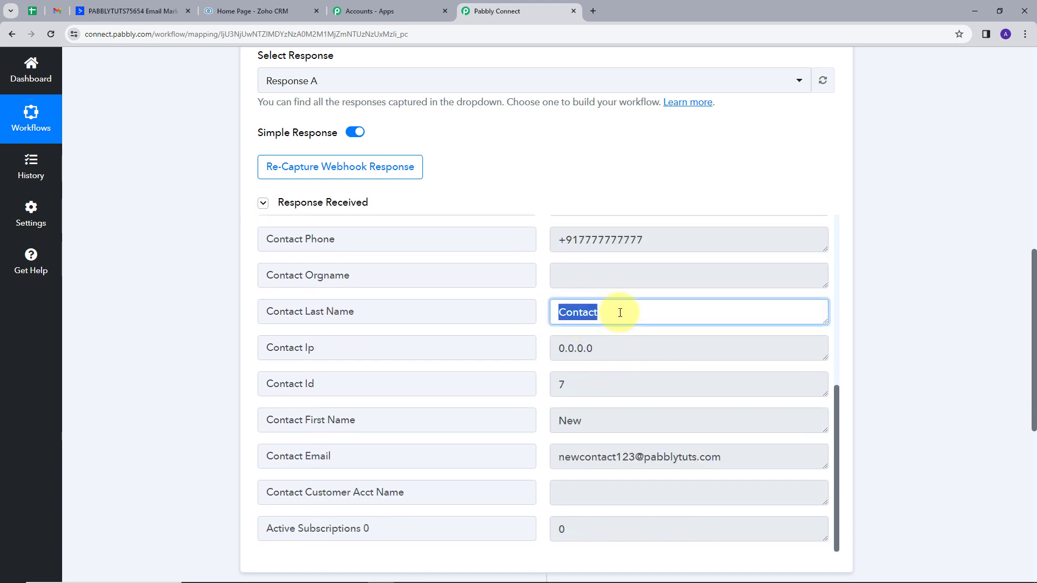
pyautogui.moveTo(558, 421); pyautogui.dragTo(608, 421)
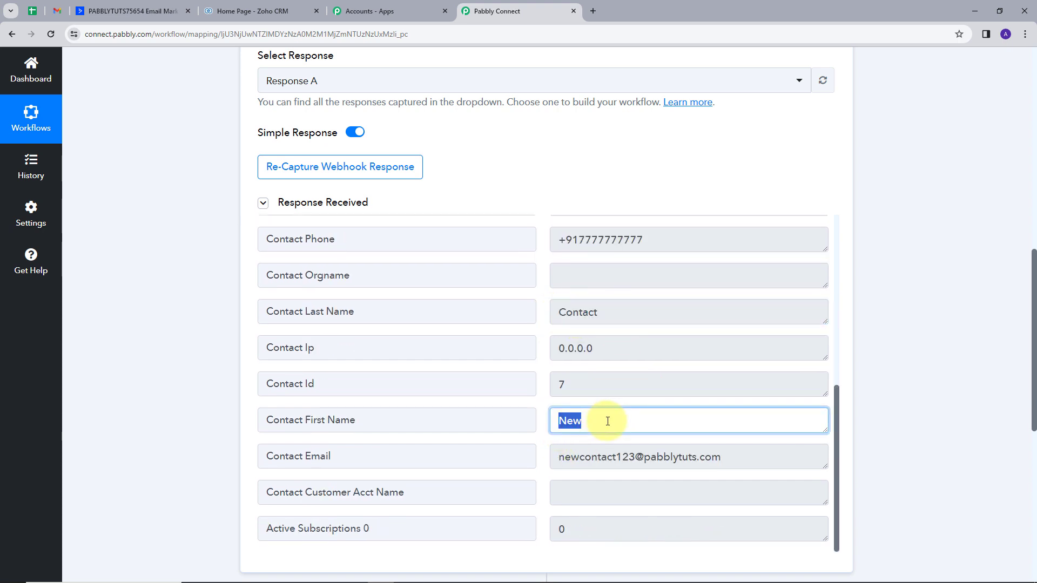
pyautogui.scroll(-2, 608, 421)
pyautogui.moveTo(558, 349); pyautogui.dragTo(739, 351)
pyautogui.scroll(-4, 606, 324)
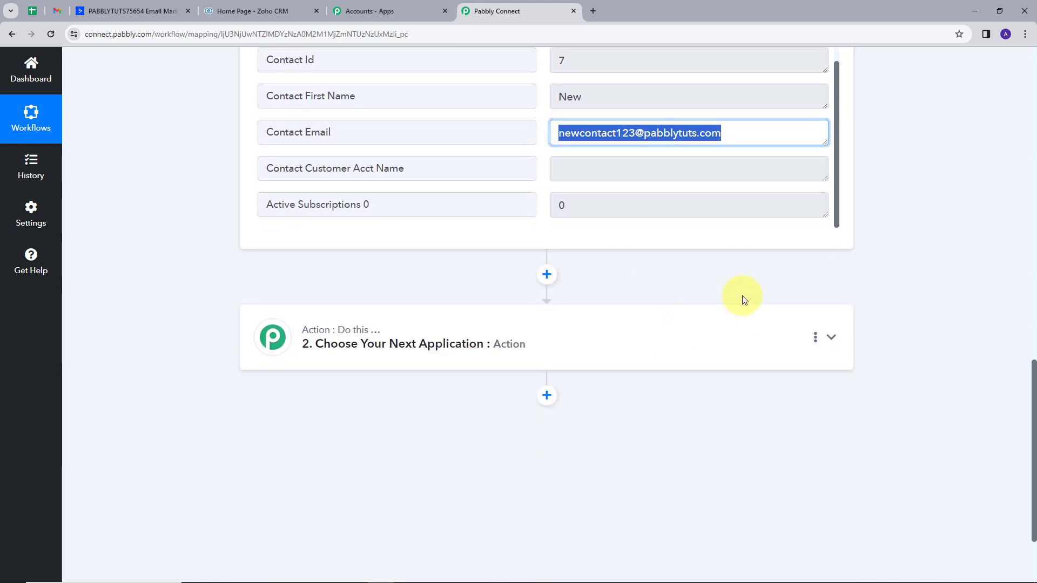
pyautogui.scroll(1, 743, 296)
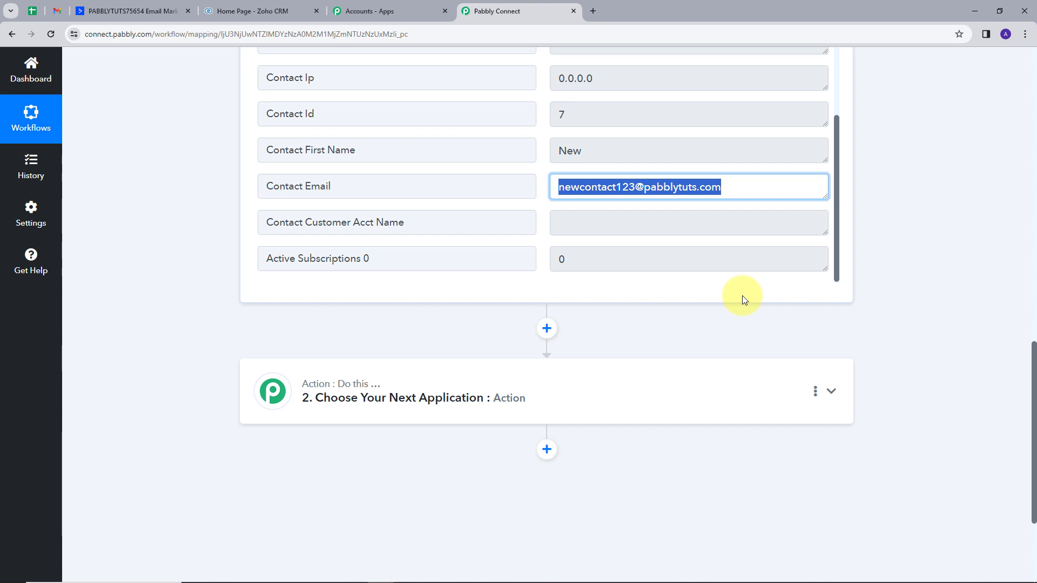
pyautogui.scroll(1, 832, 368)
# Expand the workflow's action step, search the apps for "zoho cr" and choose Zoho CRM as the action app
pyautogui.scroll(-1, 827, 410)
pyautogui.click(833, 398)
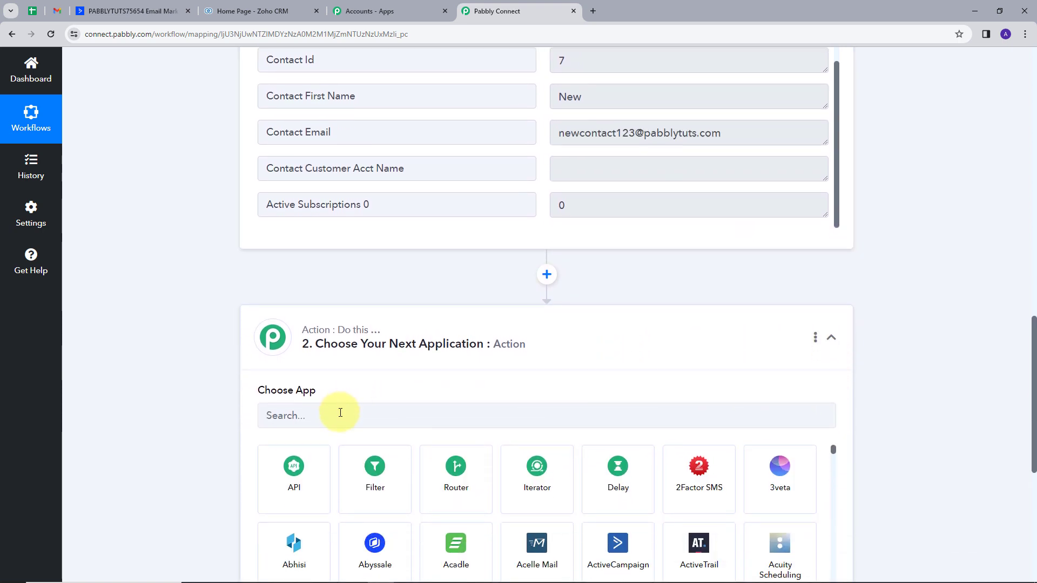
pyautogui.click(340, 413)
pyautogui.write('zo')
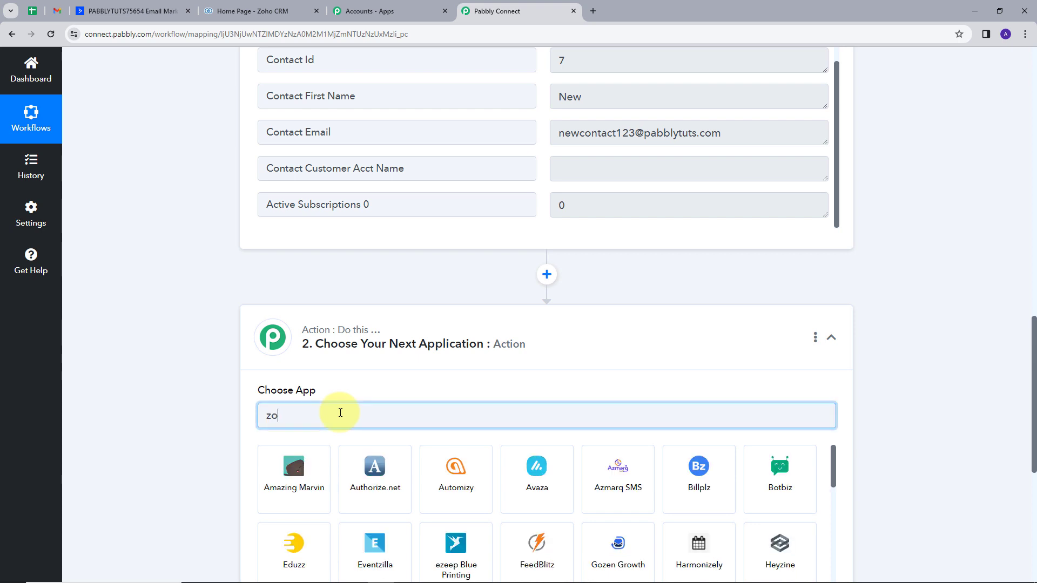
pyautogui.write('ho cr')
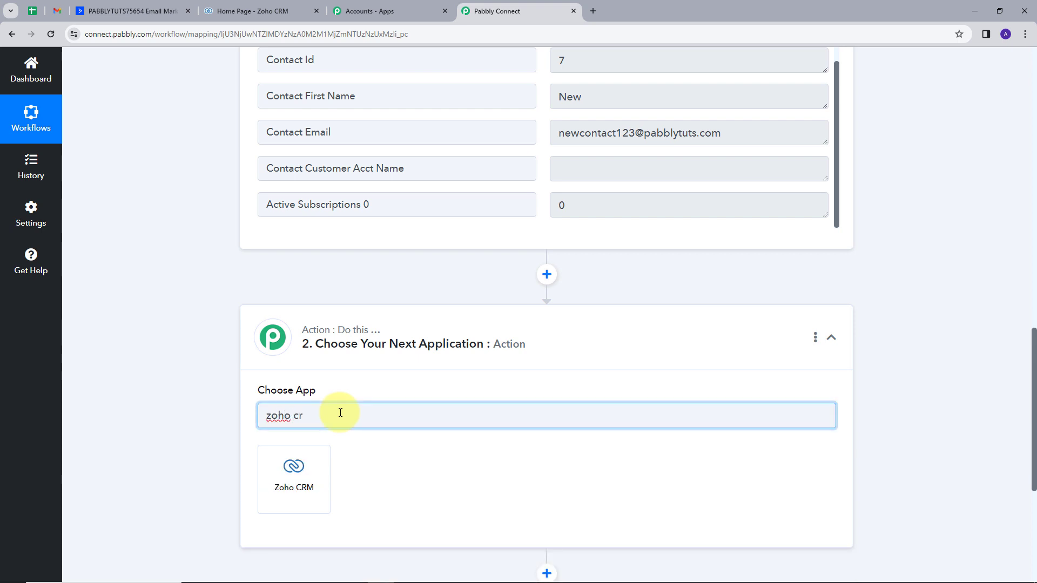
pyautogui.click(316, 462)
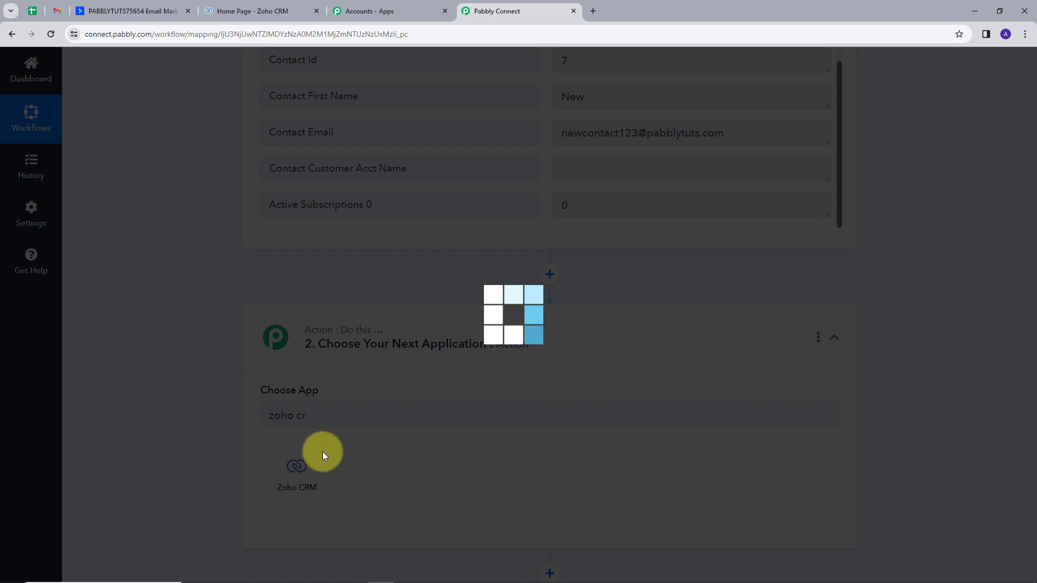
# Set the Zoho CRM step's action event to Insert/Update Record
pyautogui.scroll(-1, 391, 387)
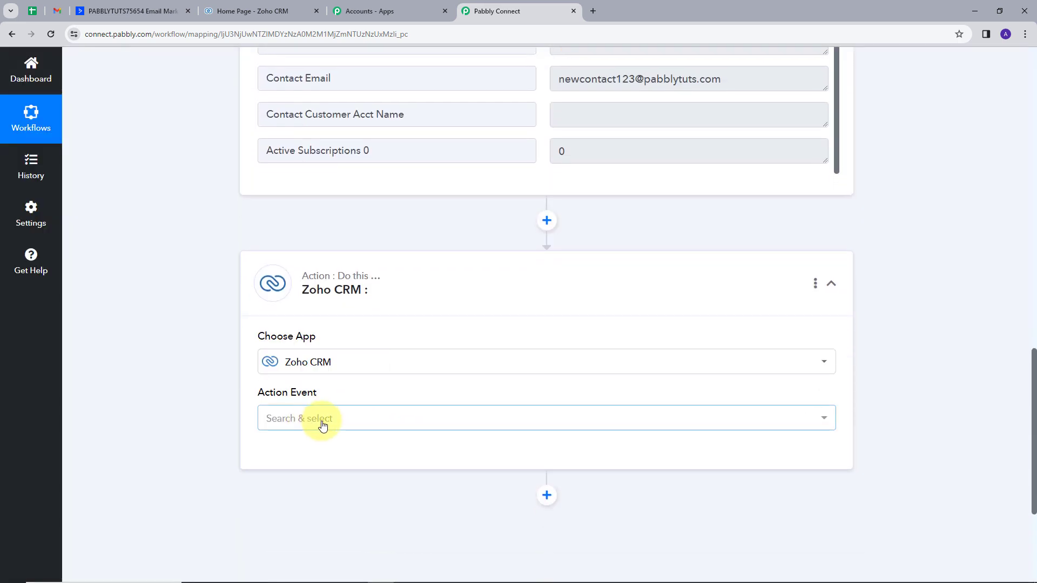
pyautogui.click(324, 422)
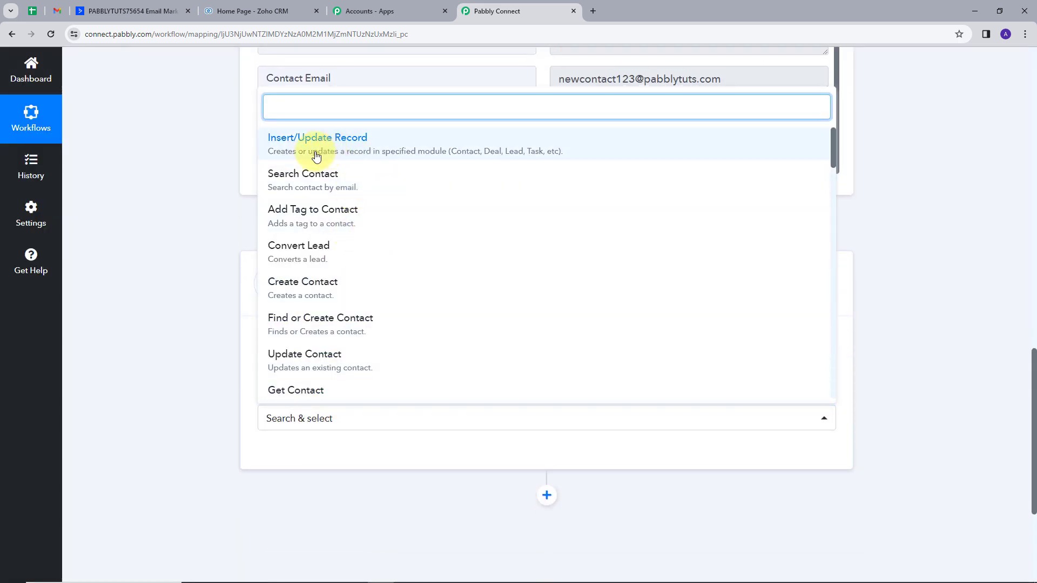
pyautogui.click(370, 146)
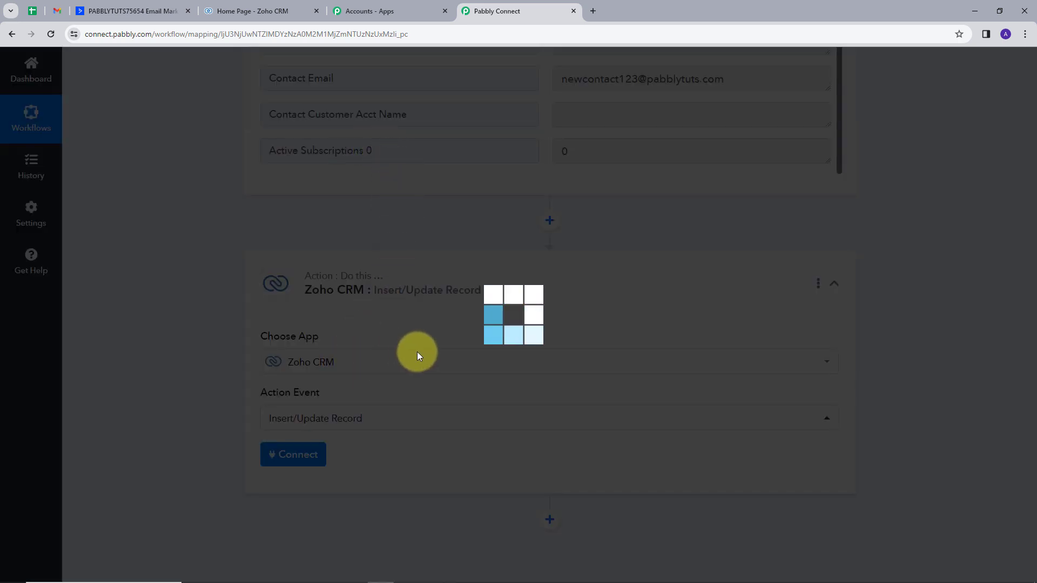
# Start authorizing a new Zoho CRM connection for the action step instead of using the existing one
pyautogui.scroll(-2, 417, 352)
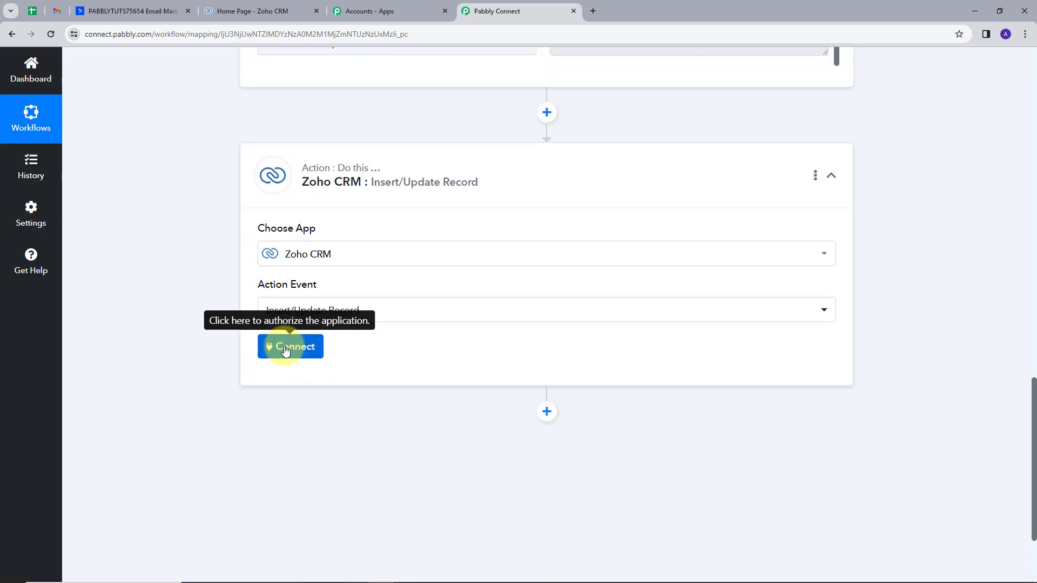
pyautogui.click(285, 346)
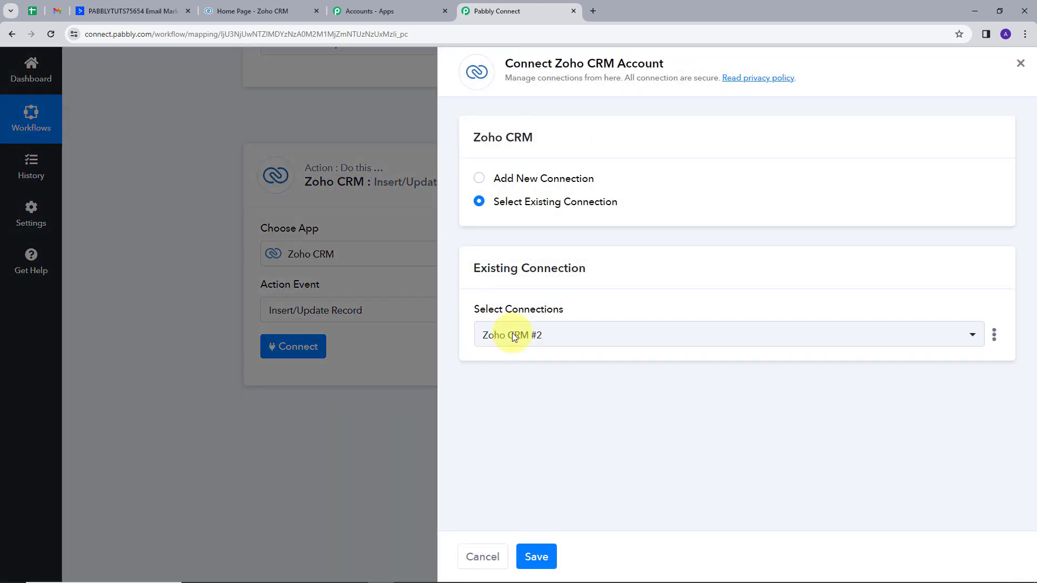
pyautogui.click(517, 183)
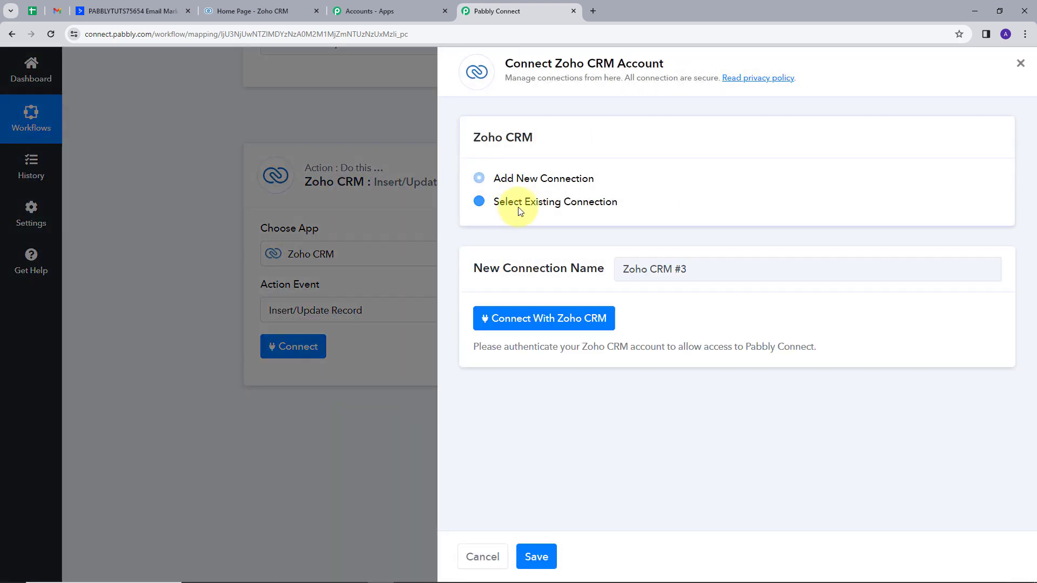
pyautogui.click(558, 323)
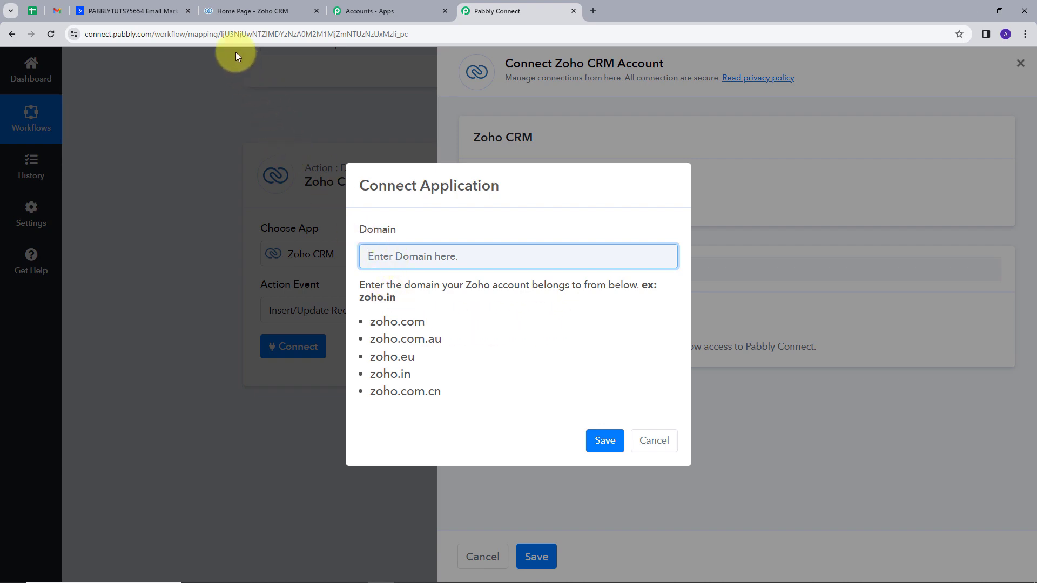
# Look up the account's domain in the open Zoho CRM page's address and save zoho.in as the connection domain in Pabbly Connect
pyautogui.click(249, 11)
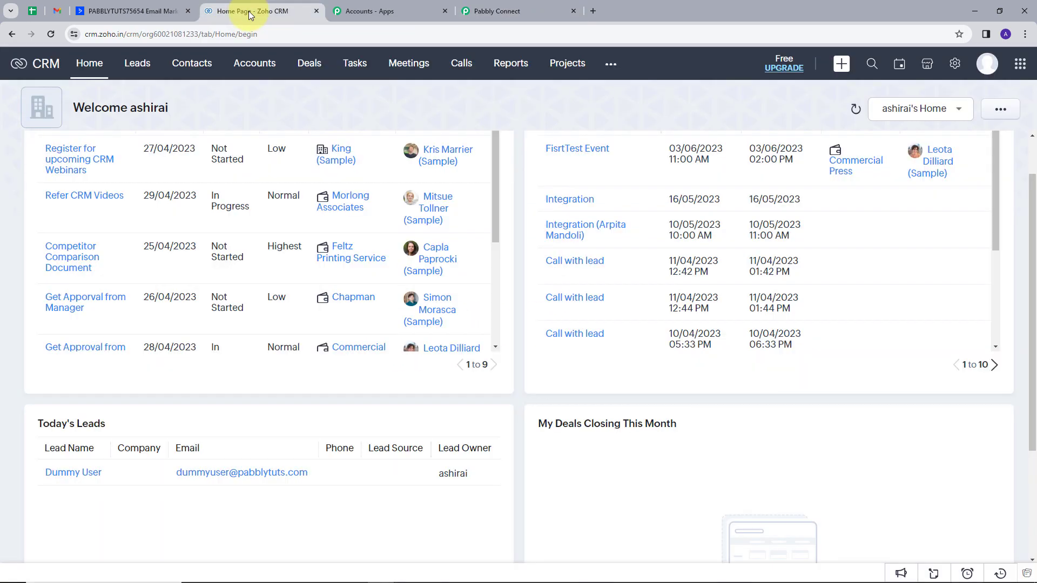
pyautogui.click(99, 34)
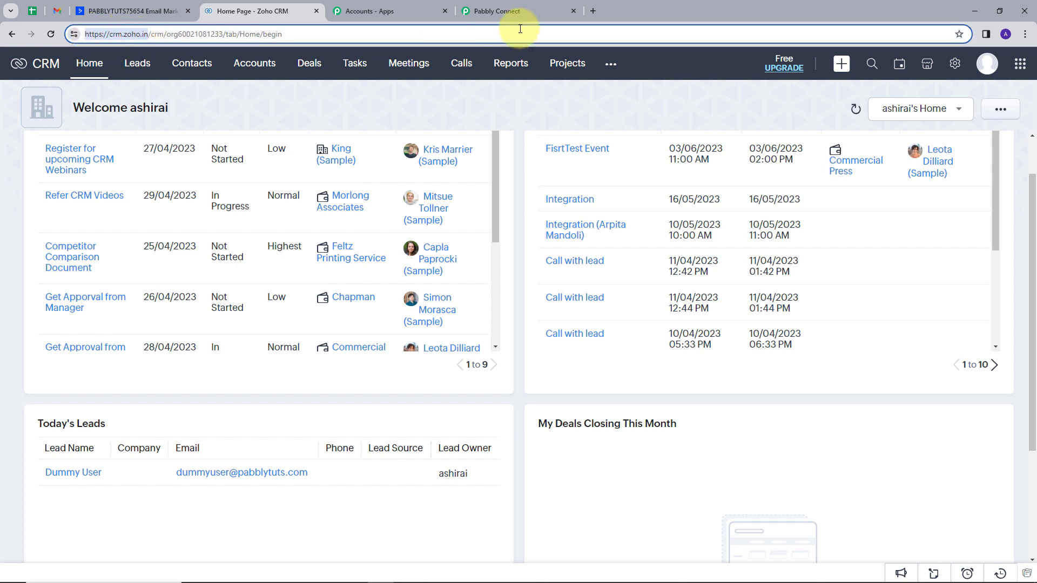
pyautogui.click(507, 8)
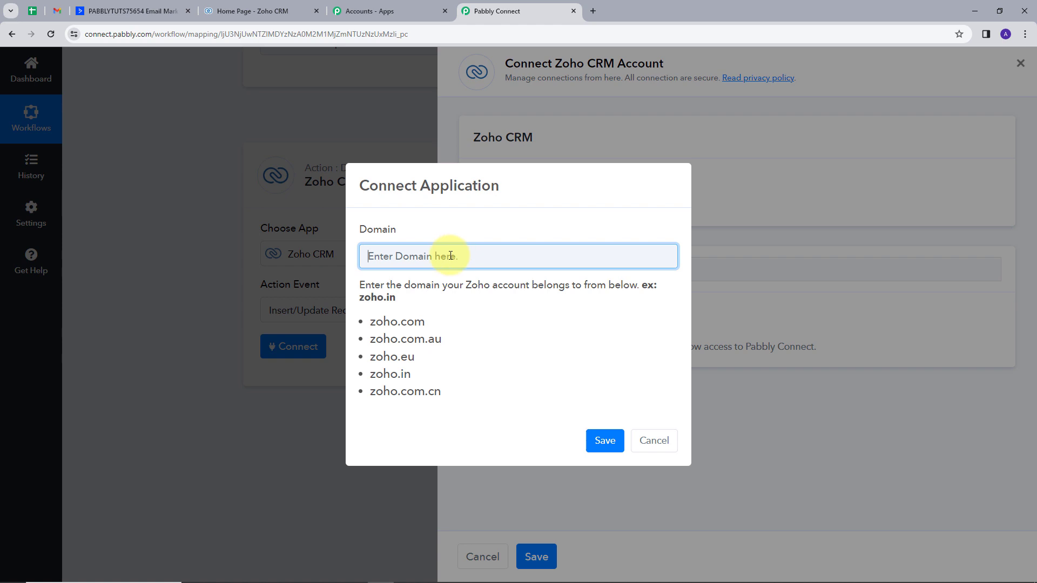
pyautogui.write('zoho.in')
pyautogui.click(601, 440)
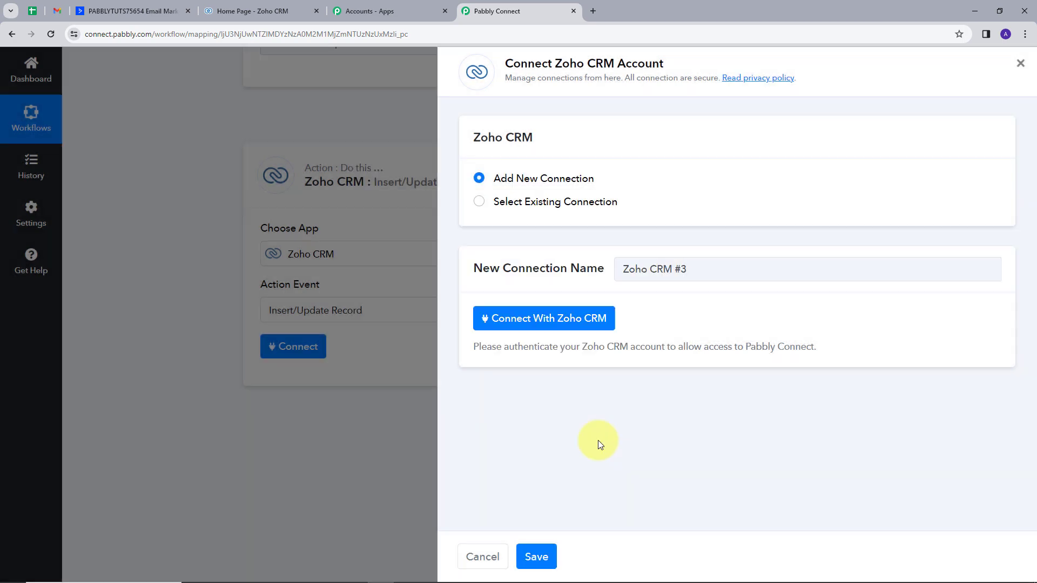
# Accept Pabbly Connect's requested access to the Zoho account and close the authorization confirmation
pyautogui.scroll(-3, 266, 243)
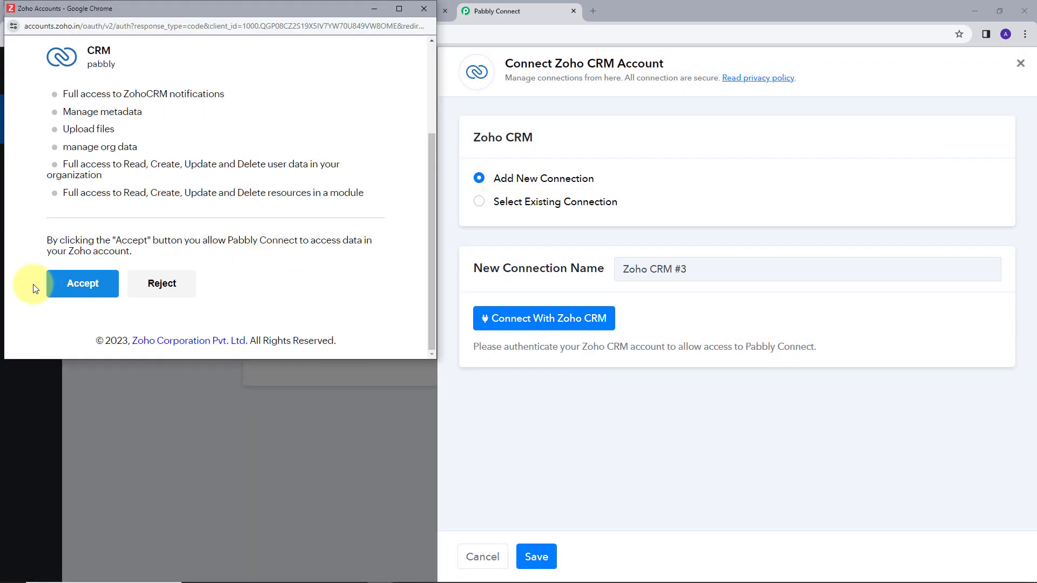
pyautogui.click(73, 290)
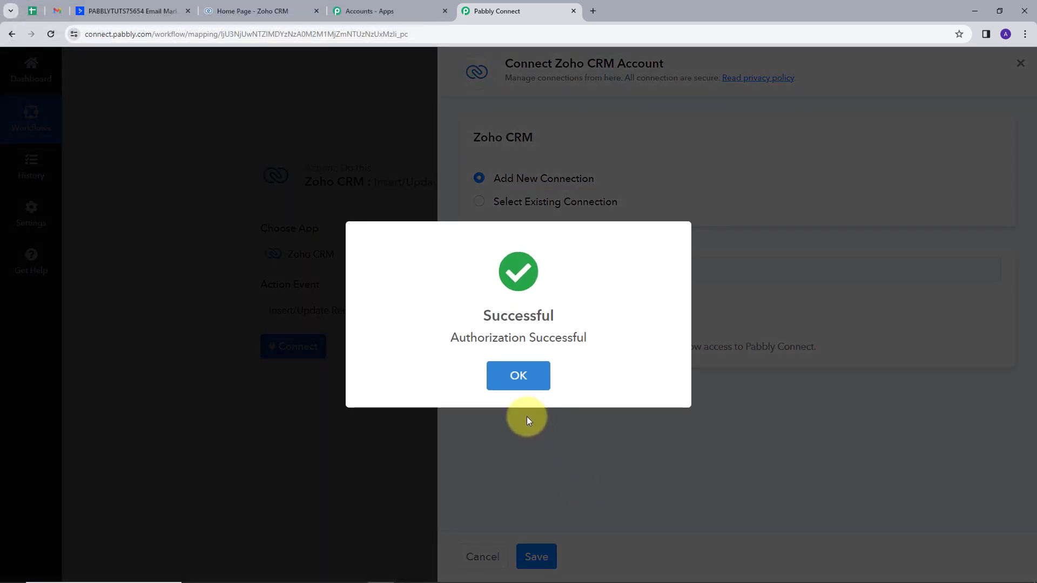
pyautogui.click(528, 382)
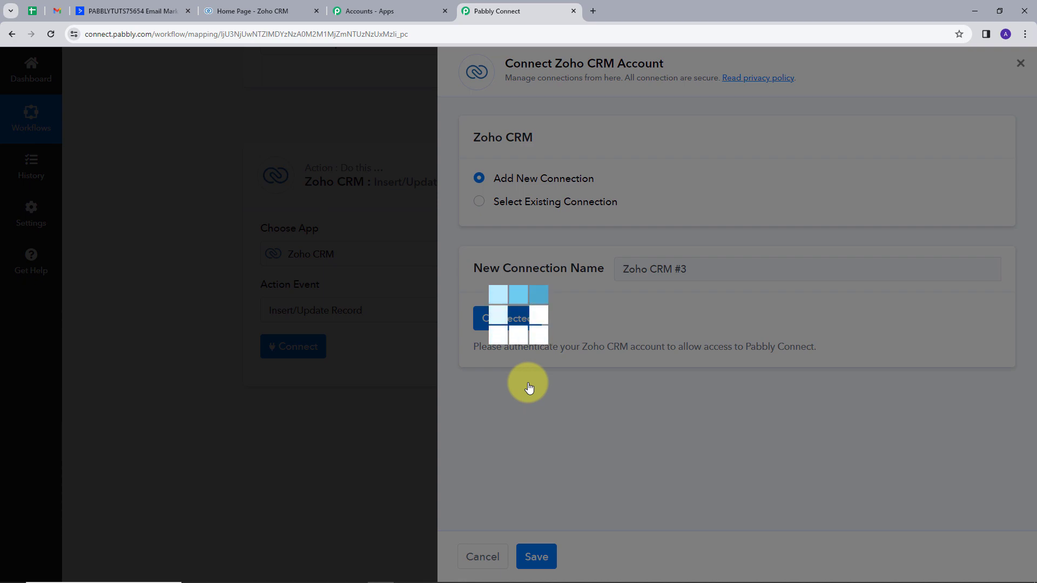
# Choose Leads as the module for the Zoho CRM record
pyautogui.scroll(-4, 530, 352)
pyautogui.scroll(-2, 441, 433)
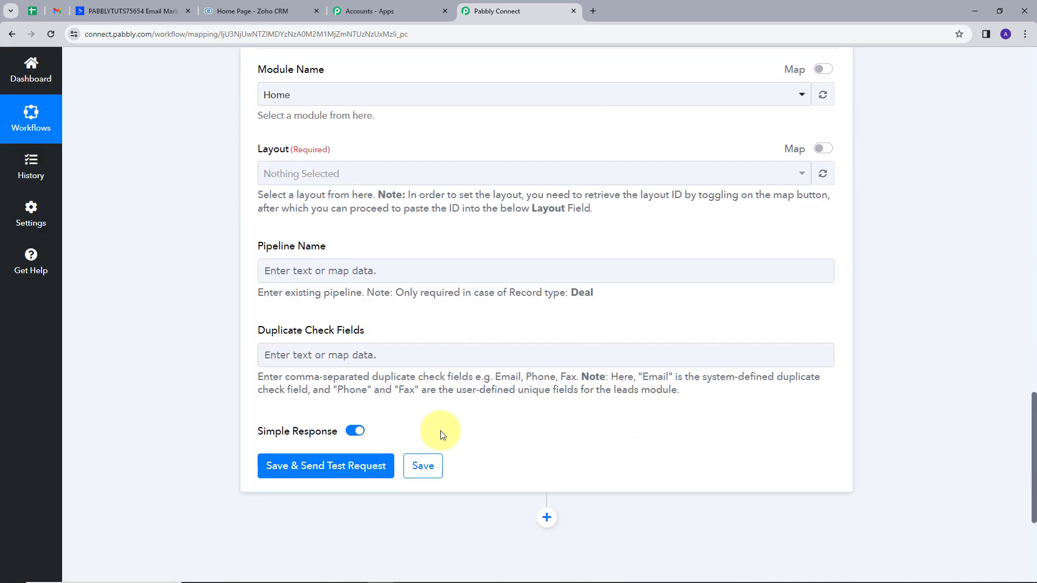
pyautogui.scroll(1, 457, 426)
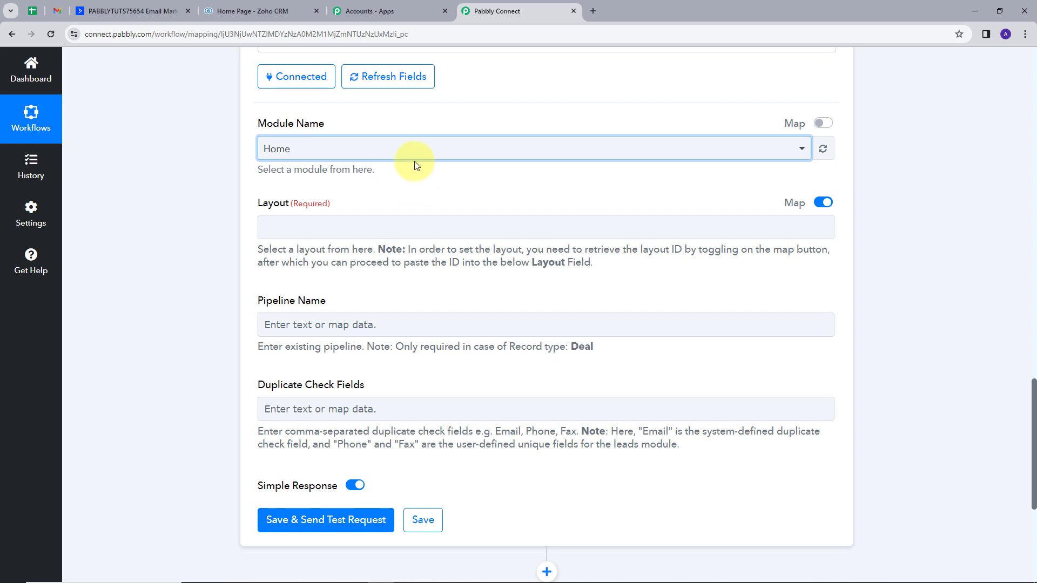
pyautogui.click(580, 149)
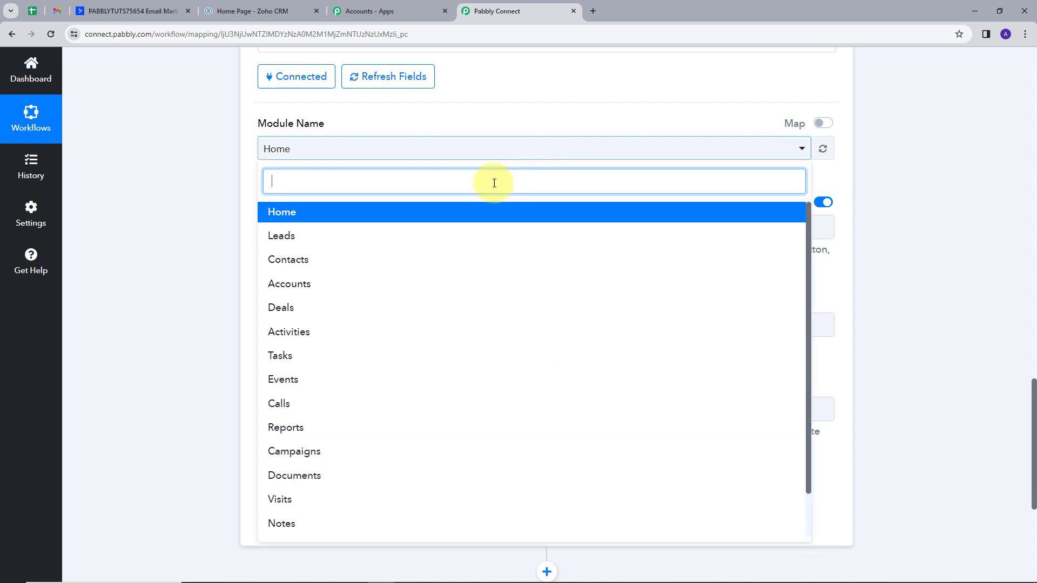
pyautogui.click(287, 238)
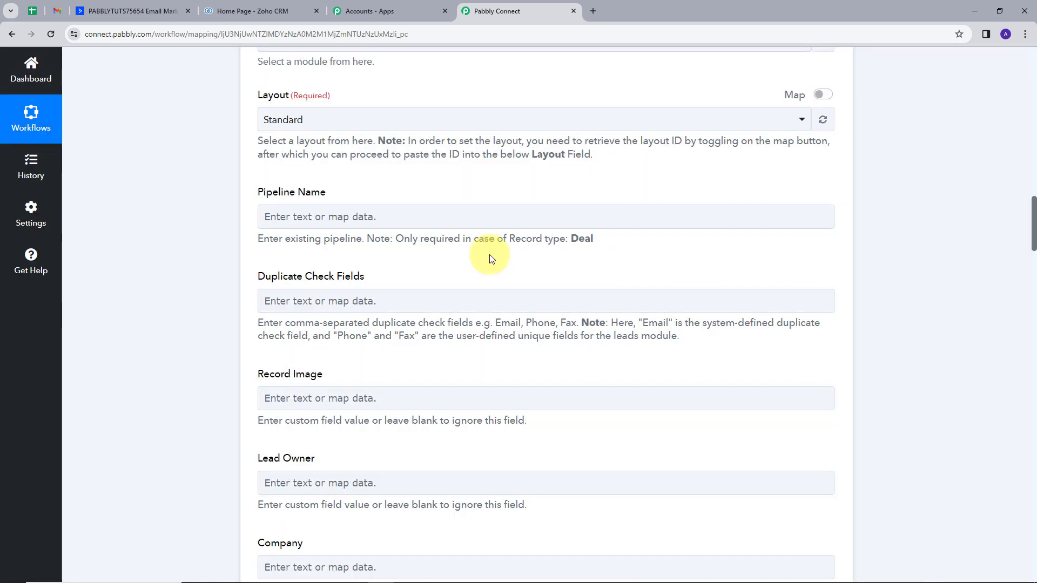
# Map the lead's First Name field to Contact First Name from the ActiveCampaign trigger data, searching for "fir"
pyautogui.scroll(-2, 490, 256)
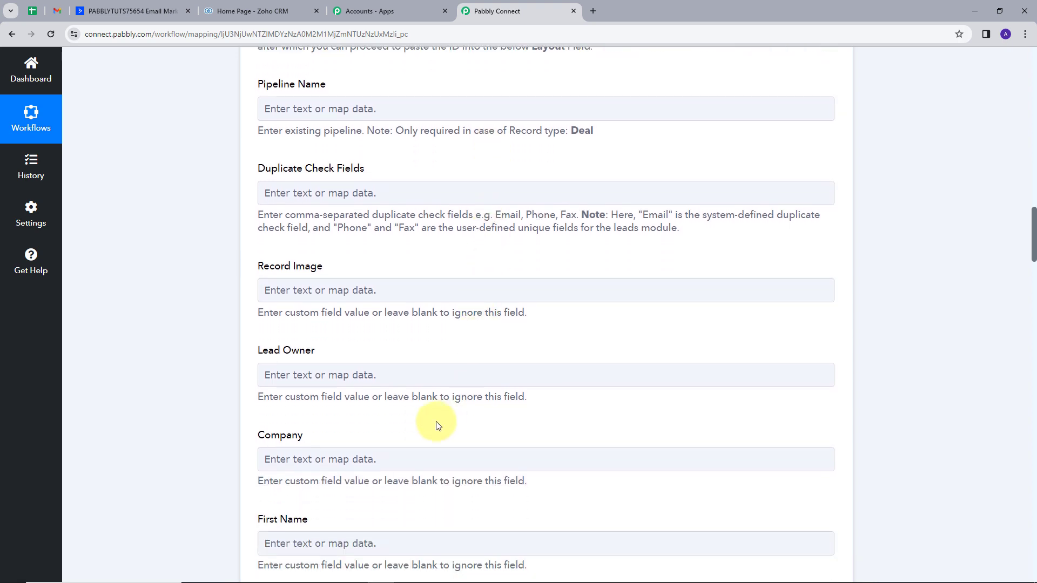
pyautogui.scroll(-3, 518, 428)
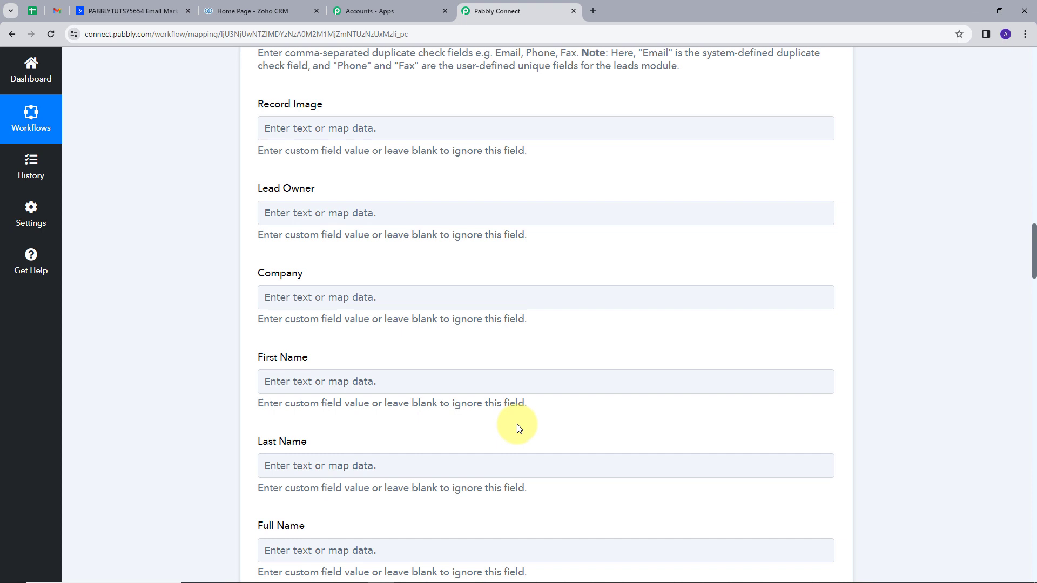
pyautogui.scroll(-1, 518, 351)
pyautogui.click(377, 325)
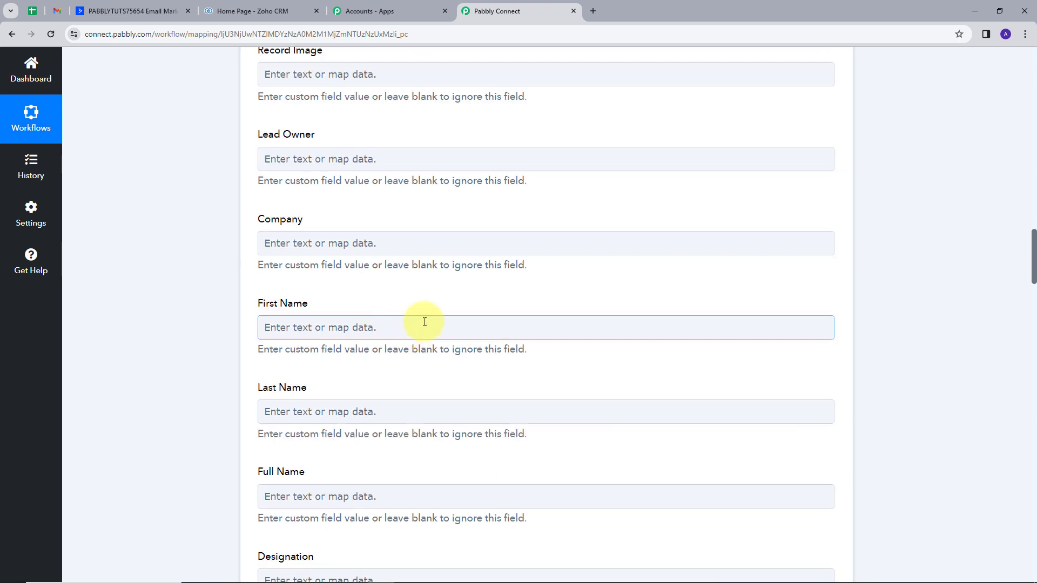
pyautogui.click(401, 324)
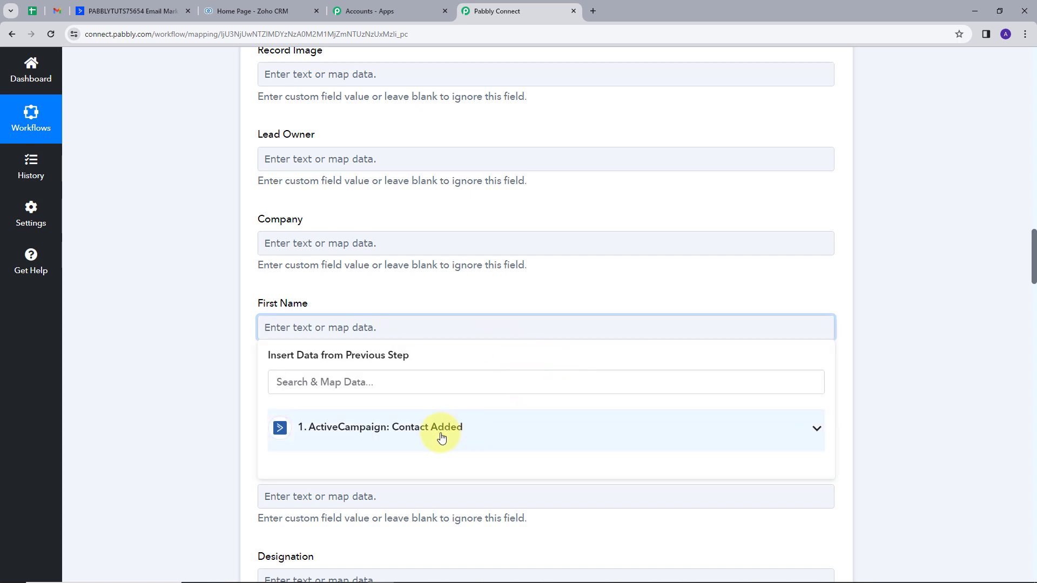
pyautogui.click(817, 431)
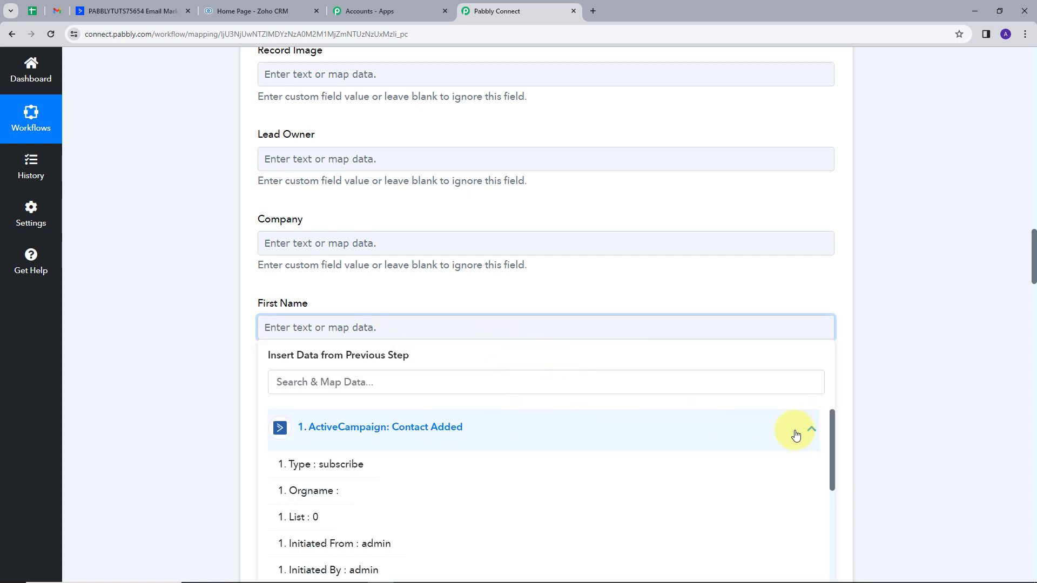
pyautogui.click(426, 384)
pyautogui.write('fir')
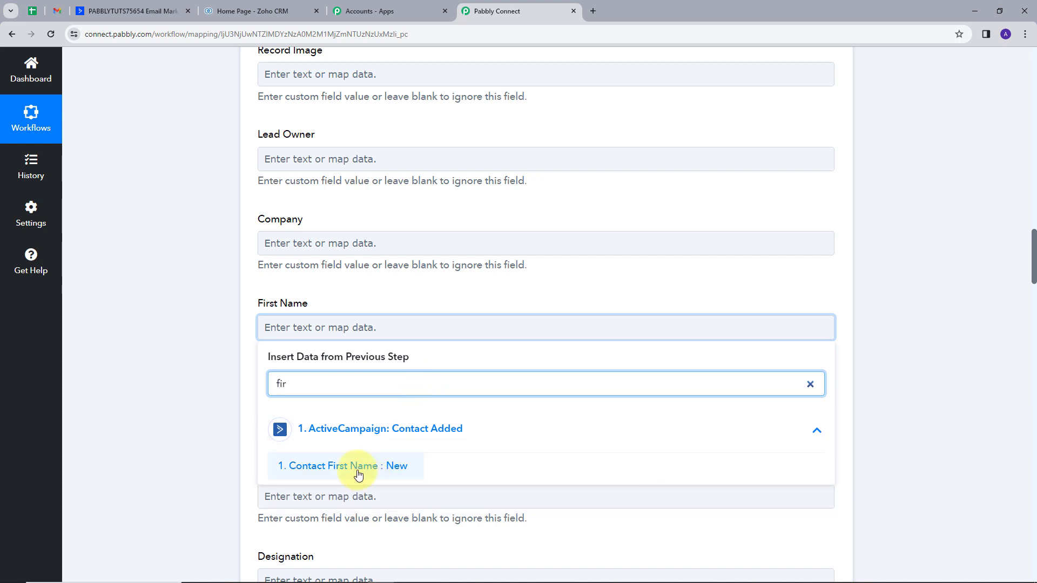
pyautogui.click(358, 469)
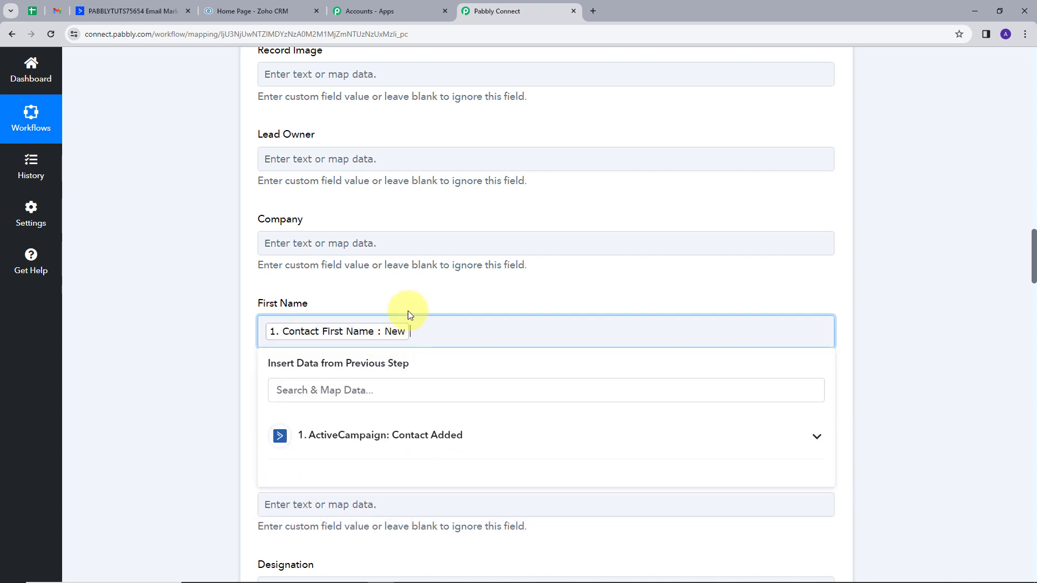
pyautogui.click(417, 294)
# Map the lead's Last Name field to Contact Last Name from the ActiveCampaign trigger data, searching for "las"
pyautogui.scroll(-1, 416, 294)
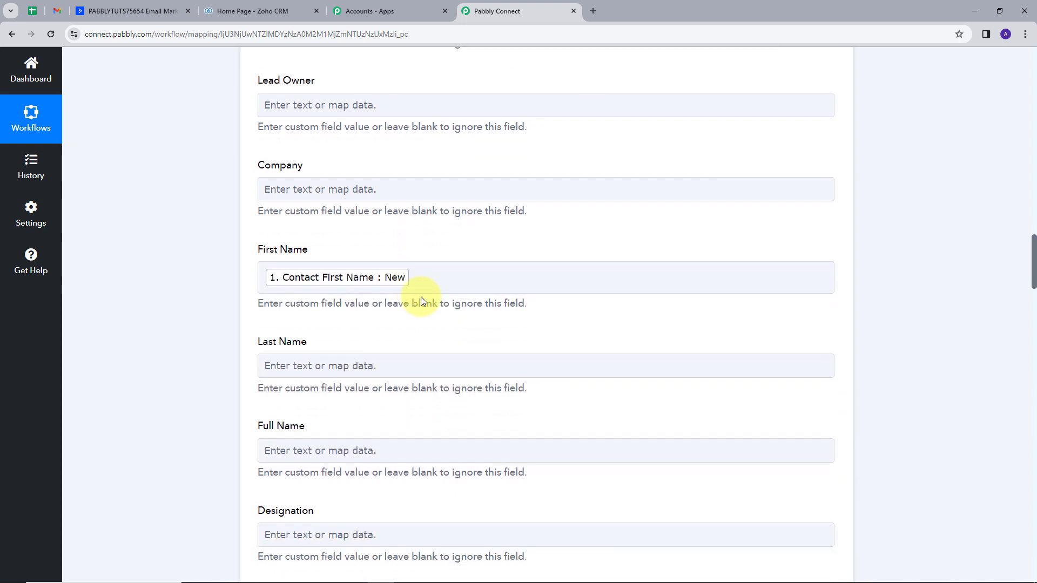
pyautogui.click(355, 365)
pyautogui.click(416, 465)
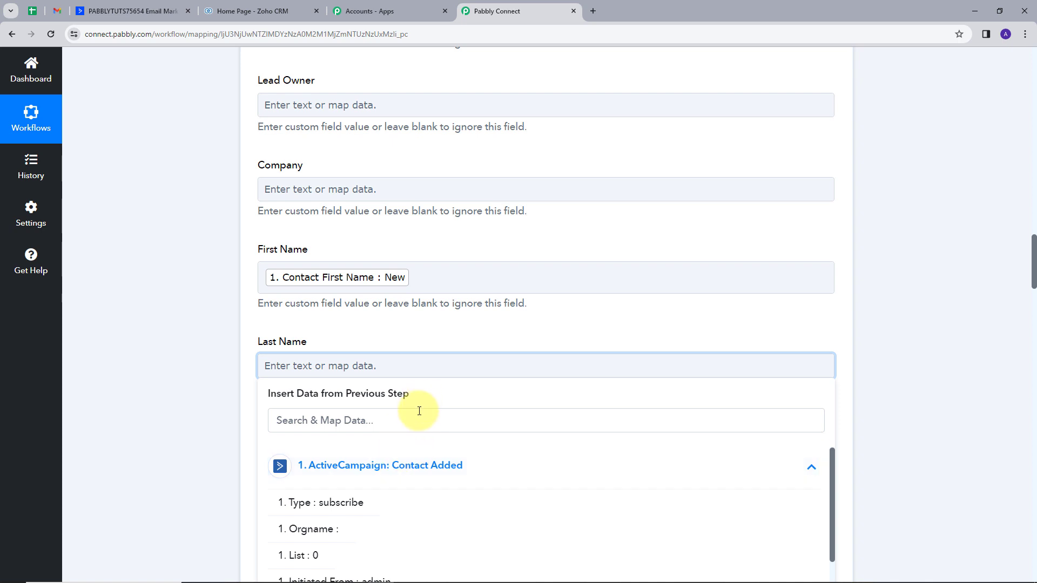
pyautogui.click(419, 427)
pyautogui.write('las')
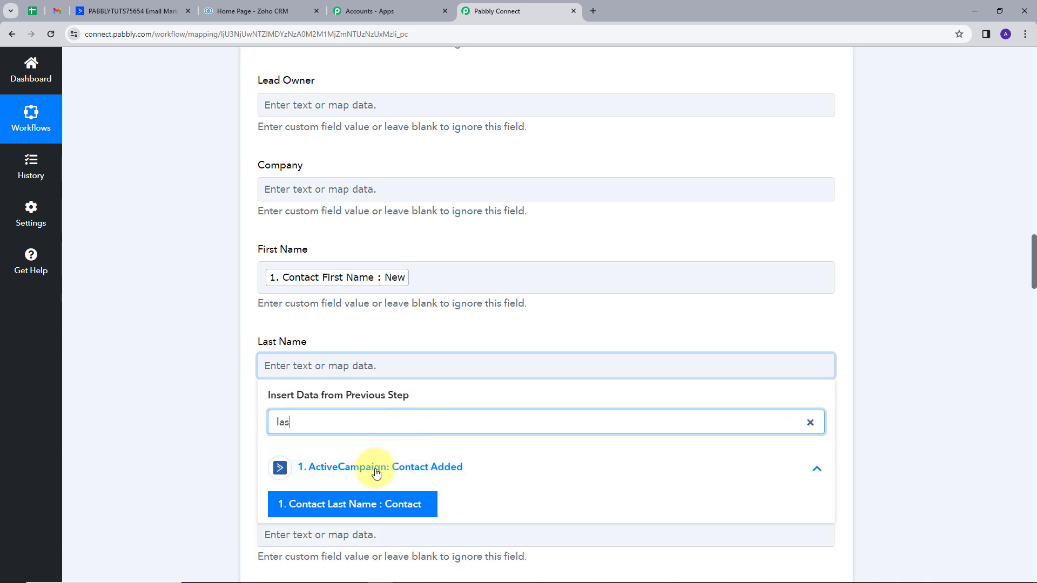
pyautogui.click(370, 500)
pyautogui.click(411, 339)
# Map the lead's Email field to Contact Email from the ActiveCampaign trigger data, searching for "ema"
pyautogui.scroll(-4, 382, 347)
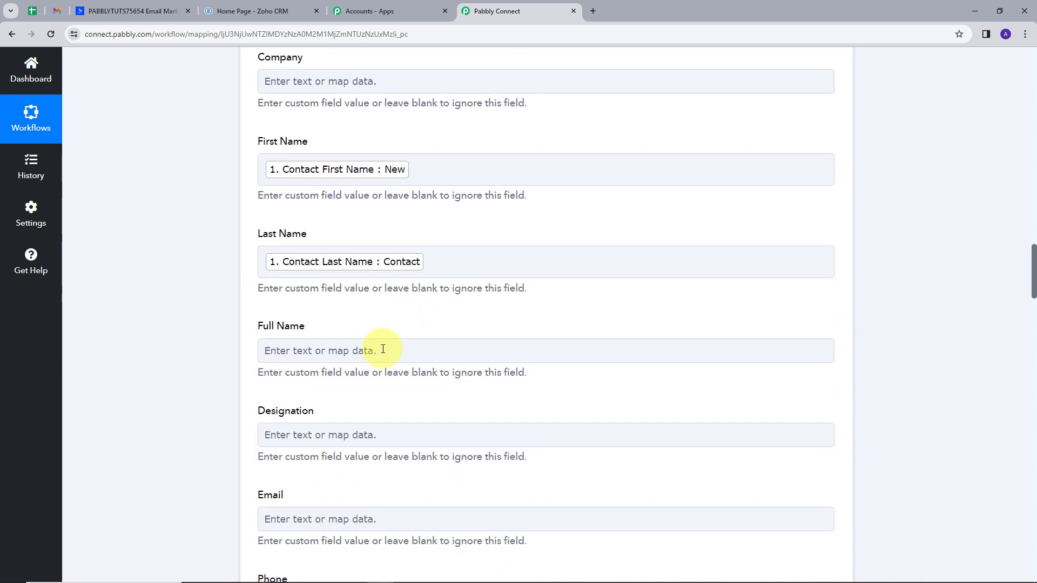
pyautogui.scroll(-1, 395, 353)
pyautogui.click(384, 356)
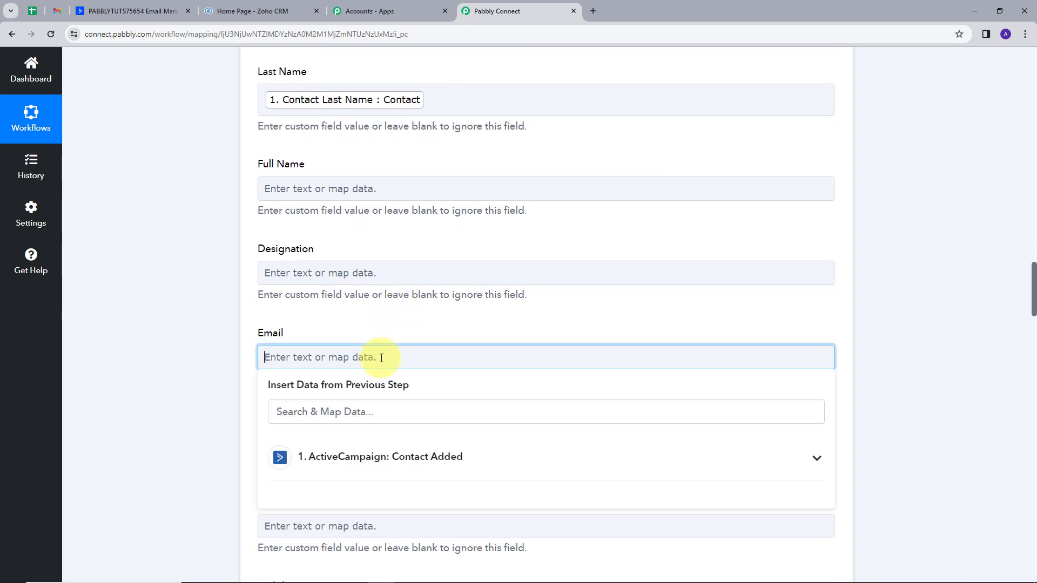
pyautogui.click(372, 457)
pyautogui.click(382, 412)
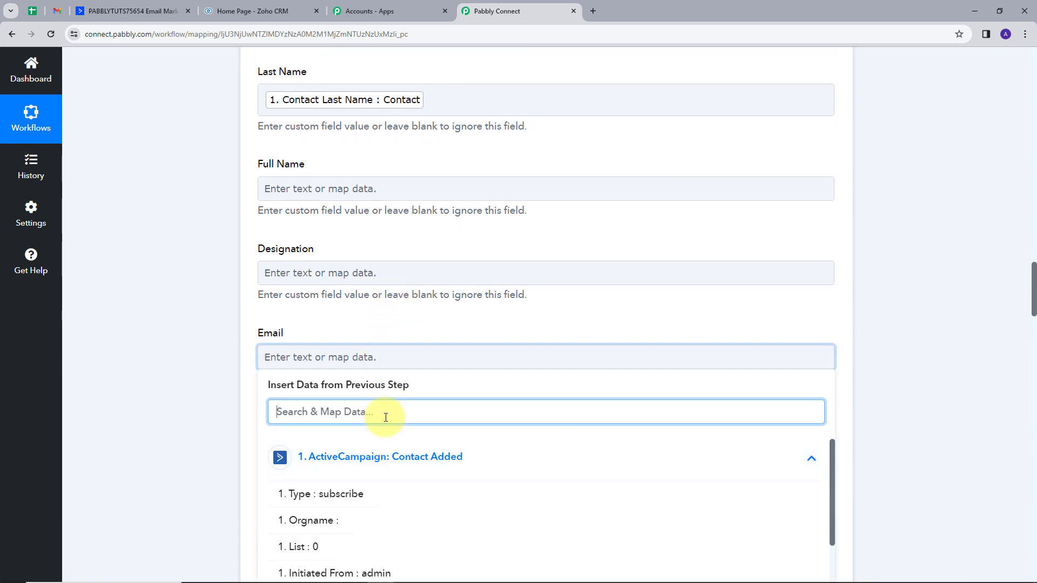
pyautogui.write('ema')
pyautogui.click(399, 497)
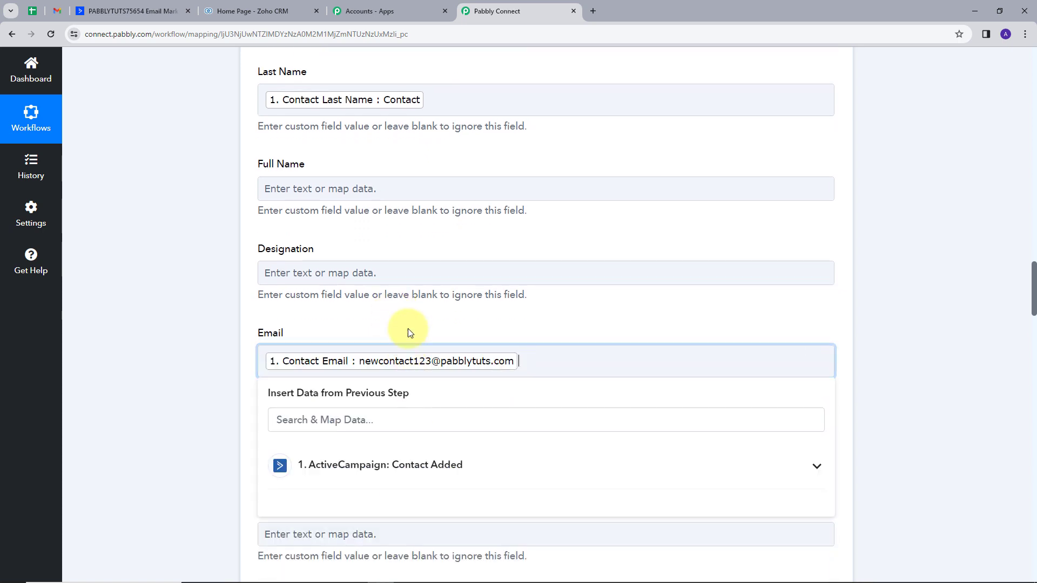
pyautogui.click(459, 331)
# Map the lead's Phone field to Contact Phone from the ActiveCampaign trigger data, searching for "ph"
pyautogui.scroll(-2, 348, 349)
pyautogui.scroll(-1, 337, 379)
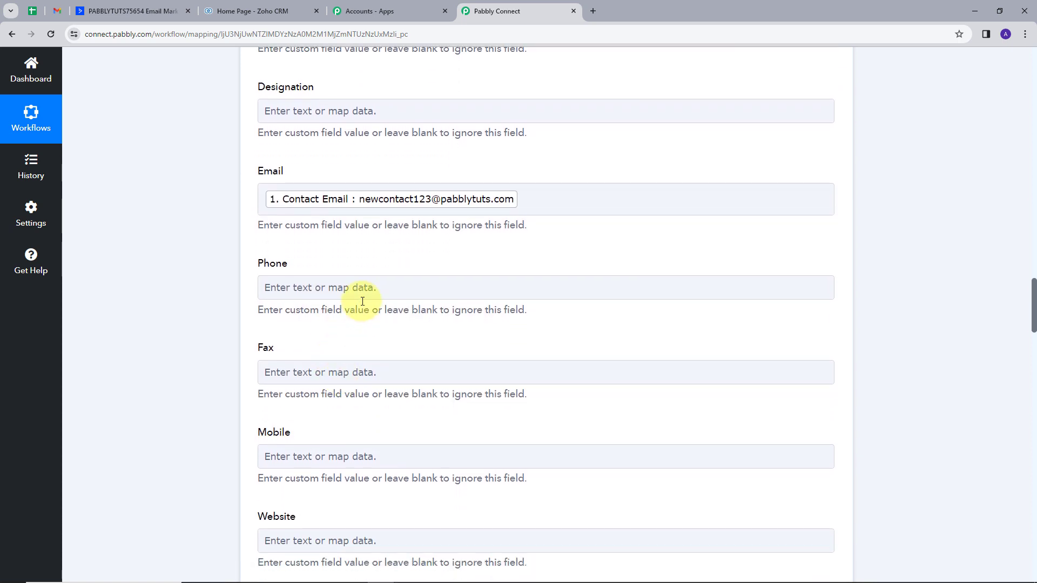
pyautogui.click(362, 288)
pyautogui.click(361, 343)
pyautogui.click(375, 388)
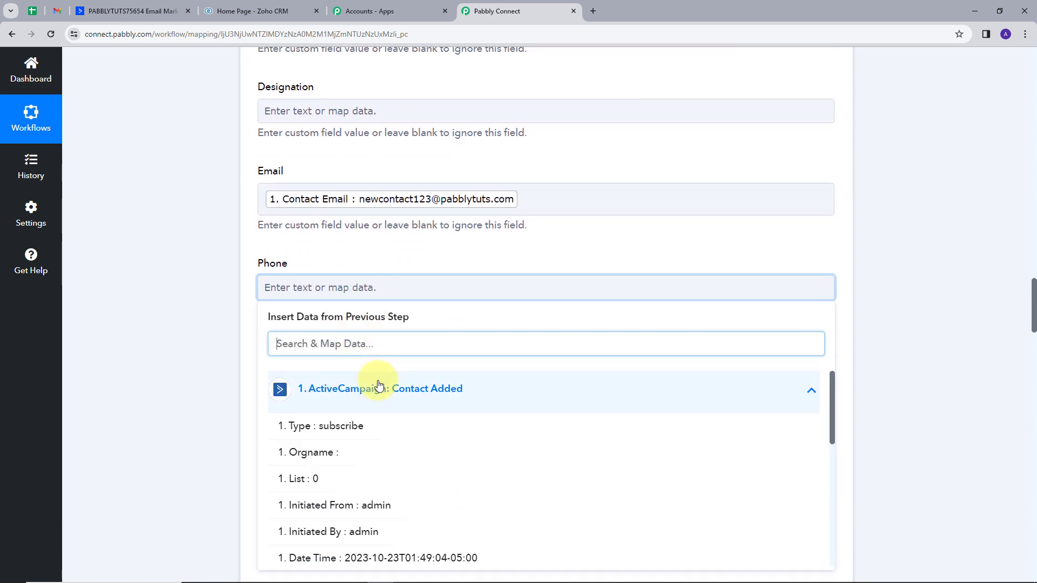
pyautogui.write('ph')
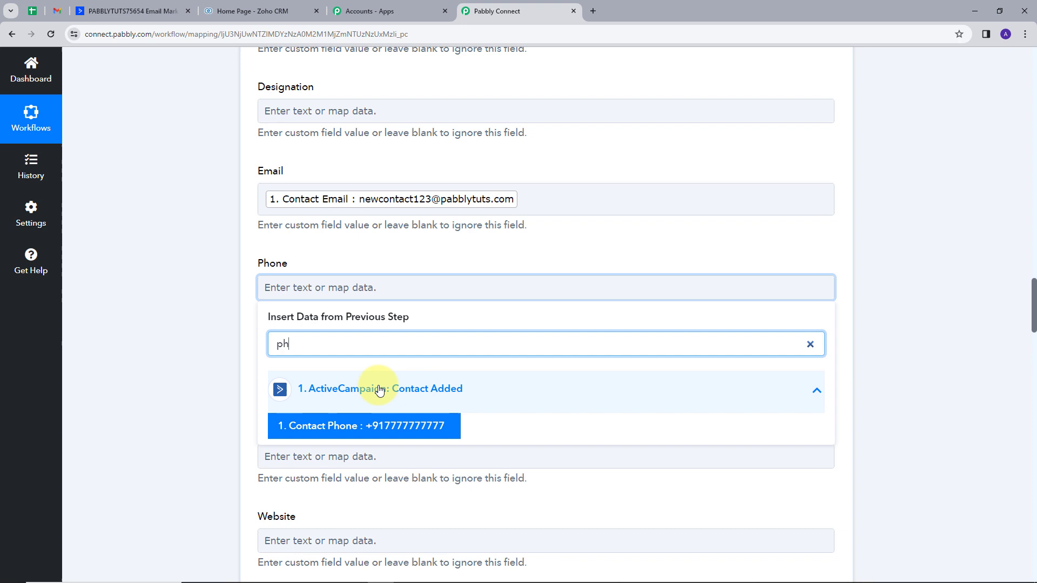
pyautogui.click(378, 421)
pyautogui.click(390, 252)
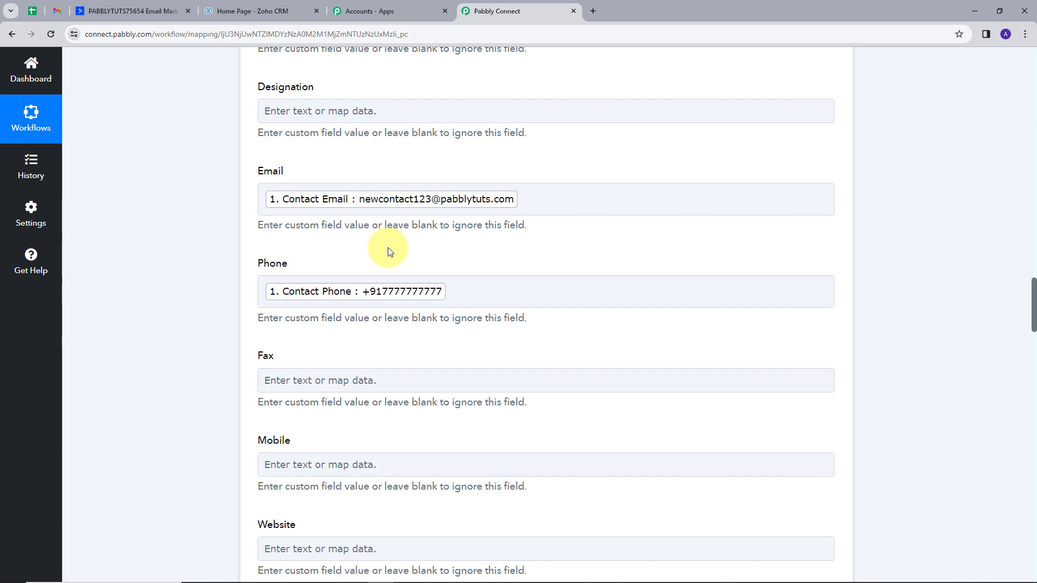
# Save the Zoho CRM action with the remaining fields left blank, send a test request and review the response data
pyautogui.scroll(-7, 390, 252)
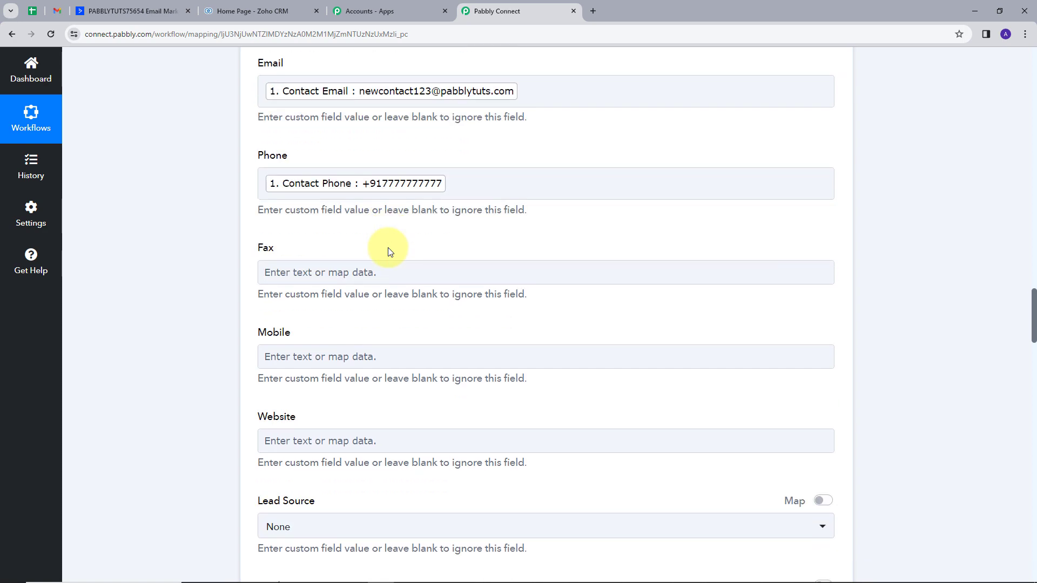
pyautogui.scroll(-8, 454, 286)
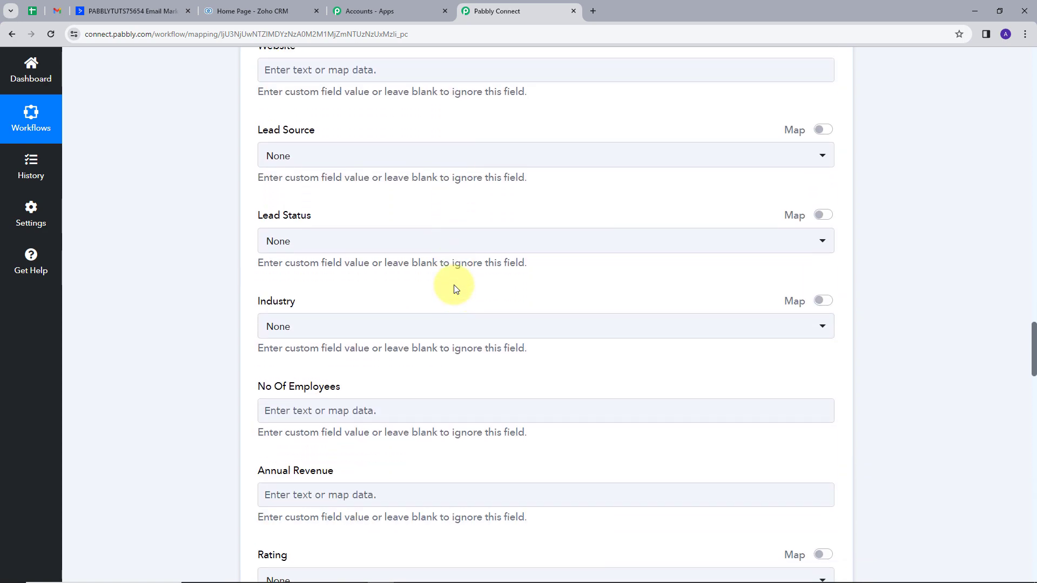
pyautogui.scroll(-12, 453, 288)
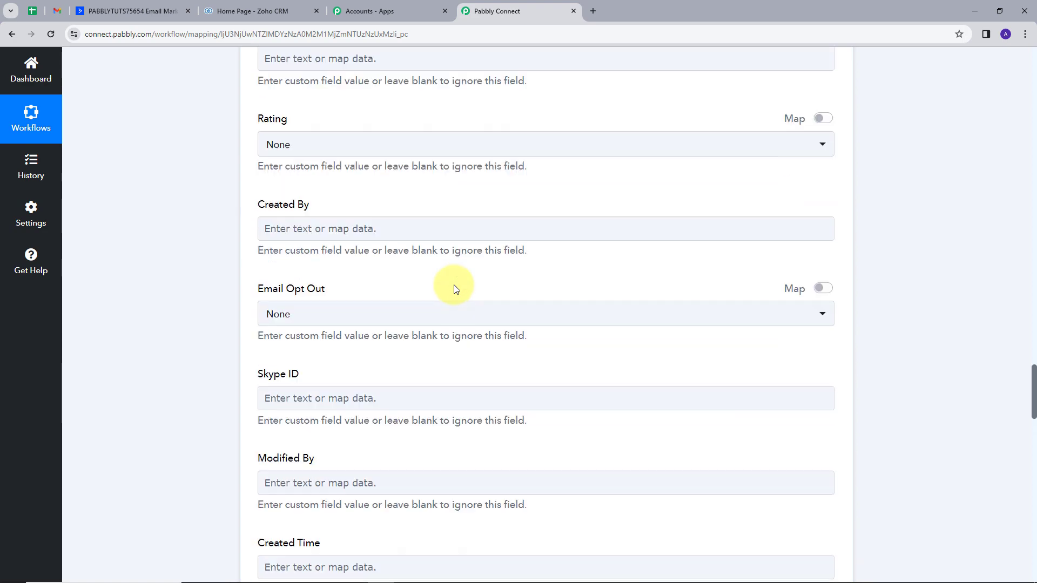
pyautogui.scroll(-10, 454, 289)
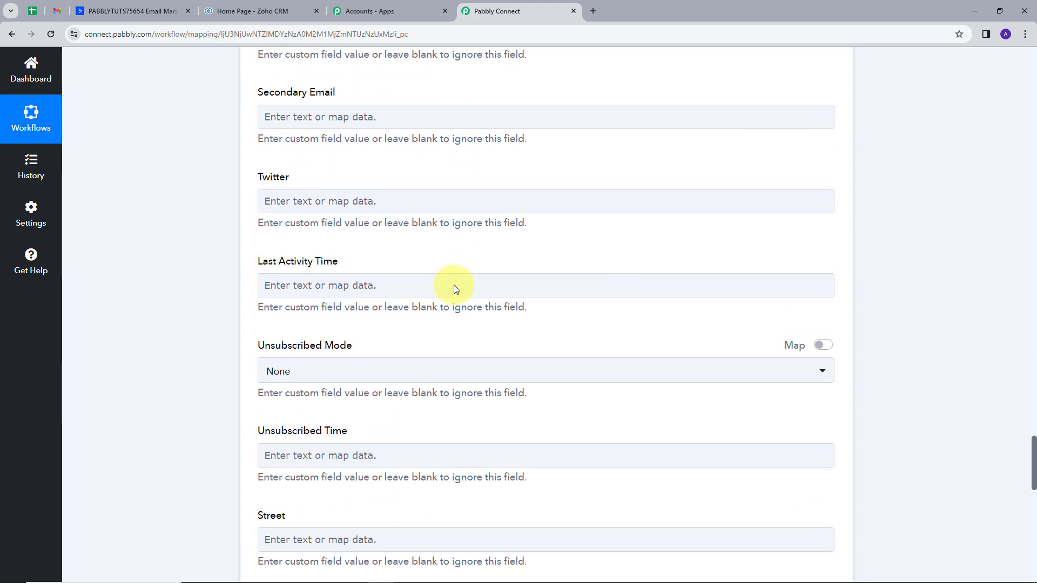
pyautogui.scroll(-7, 454, 286)
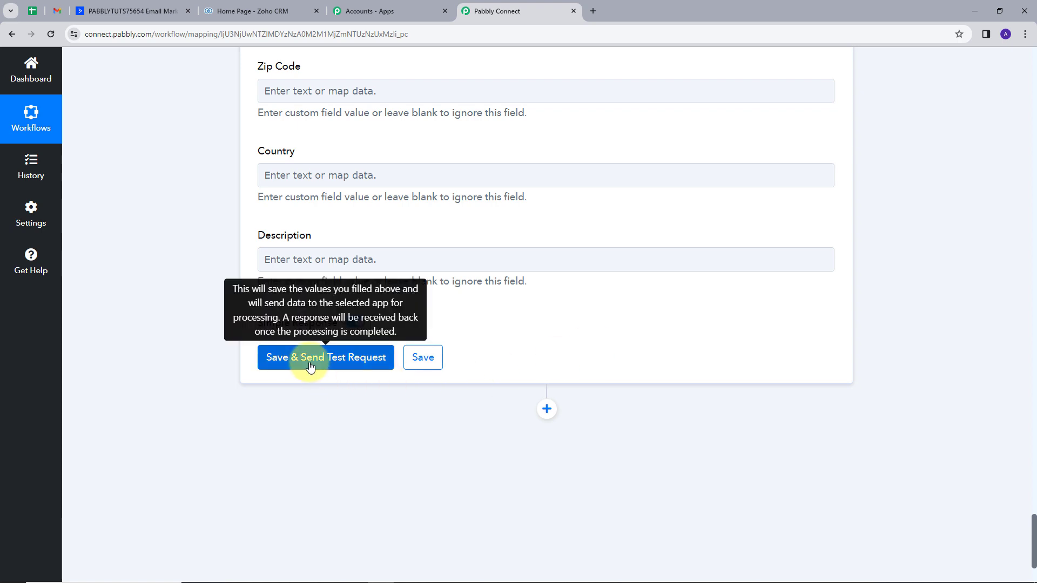
pyautogui.click(310, 358)
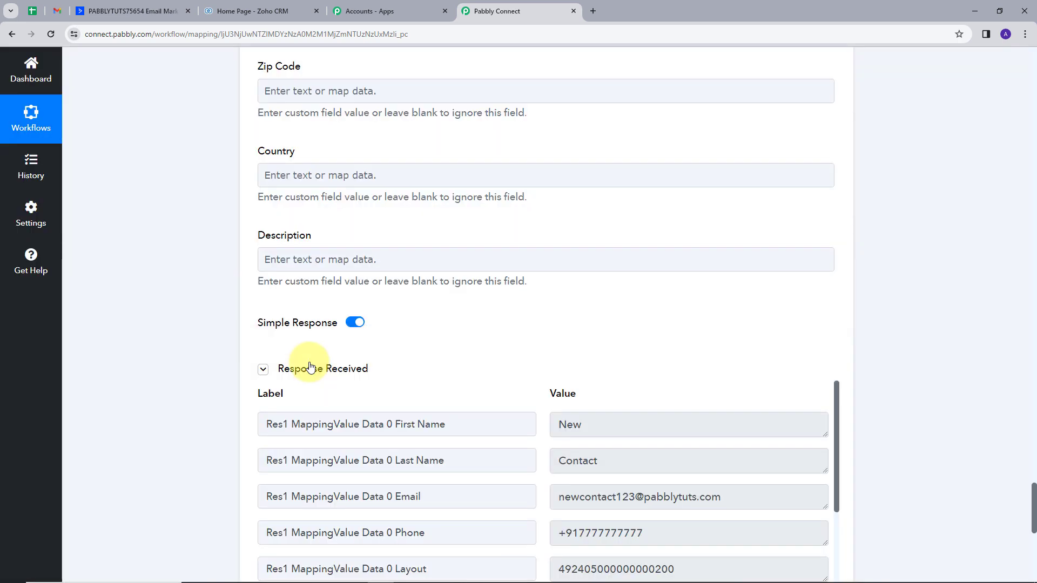
pyautogui.scroll(-4, 662, 434)
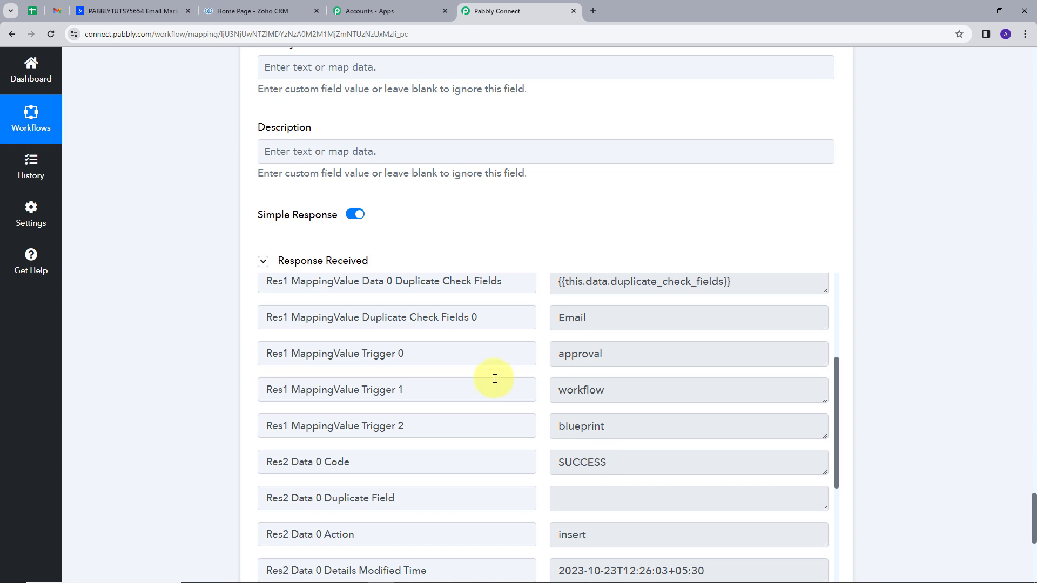
# Switch to Zoho CRM to check the refreshed Leads list for the test lead, and return to the Pabbly Connect workflow
pyautogui.click(221, 11)
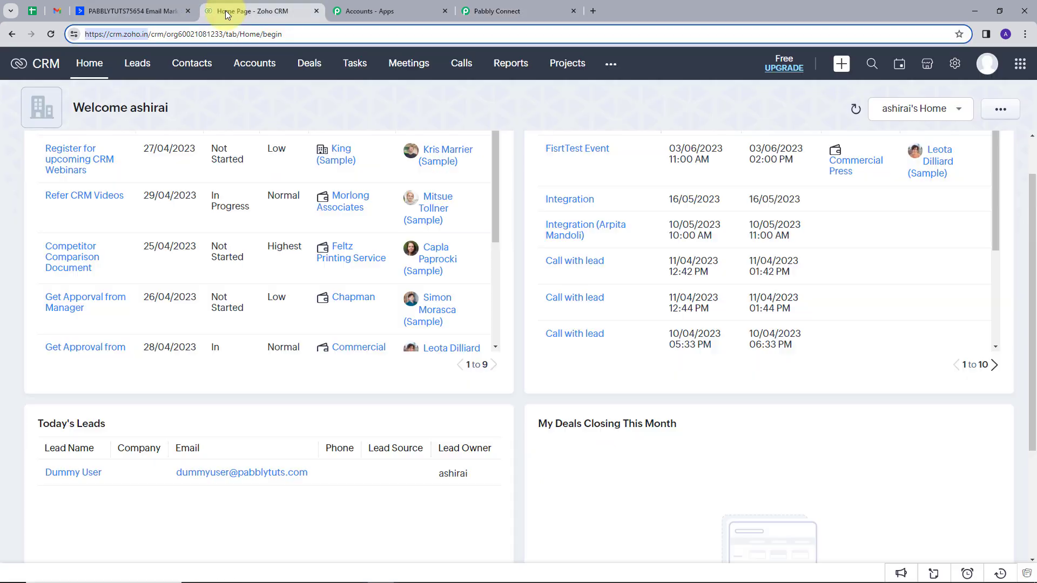
pyautogui.click(137, 64)
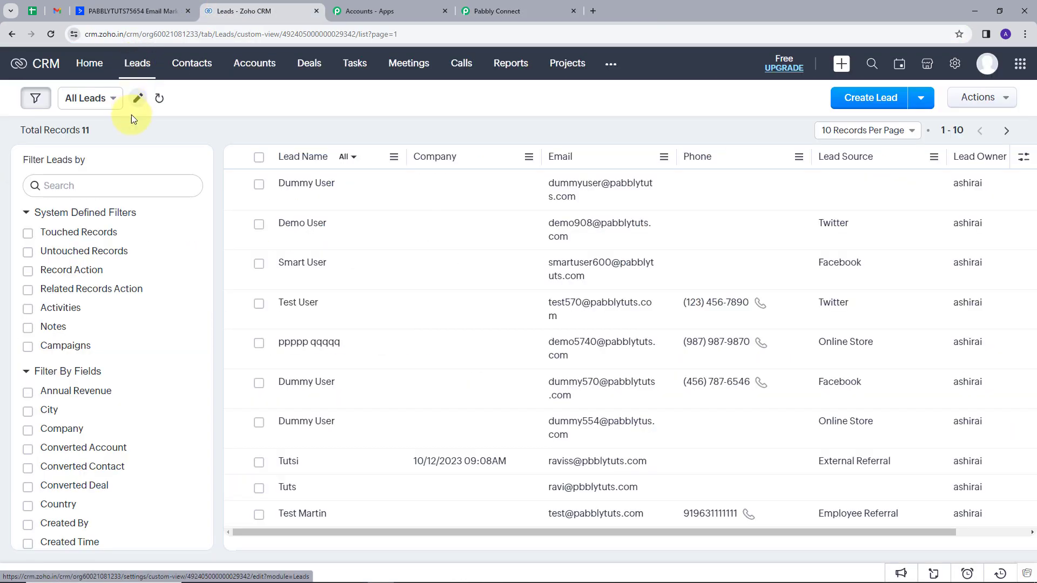
pyautogui.click(157, 101)
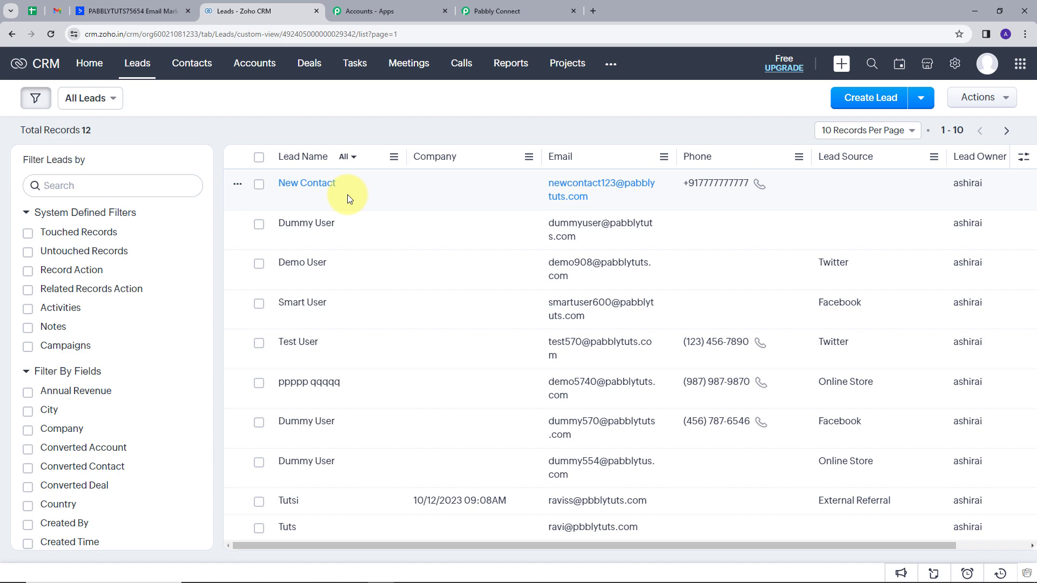
pyautogui.click(504, 7)
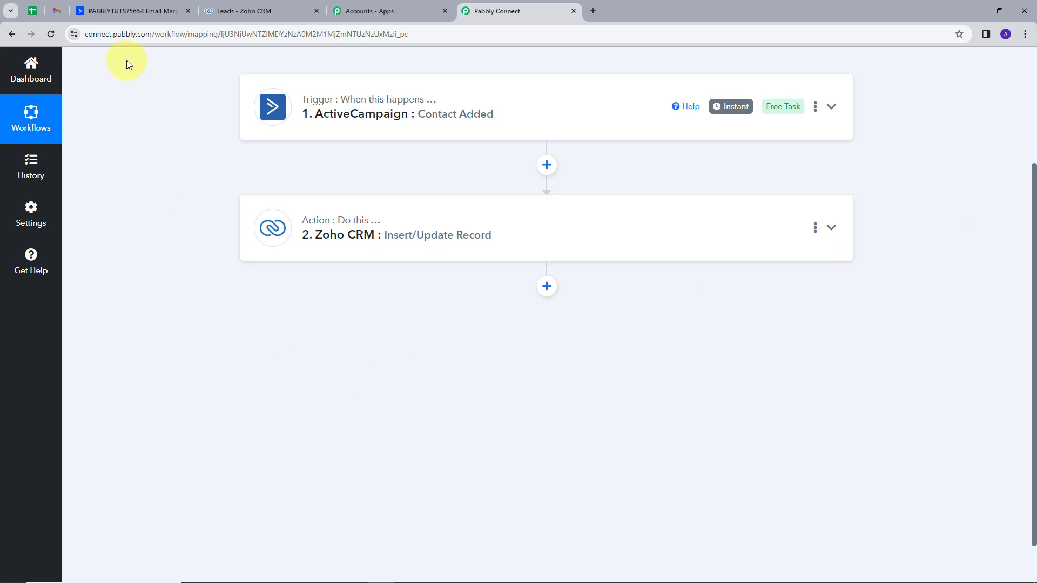
pyautogui.scroll(2, 179, 124)
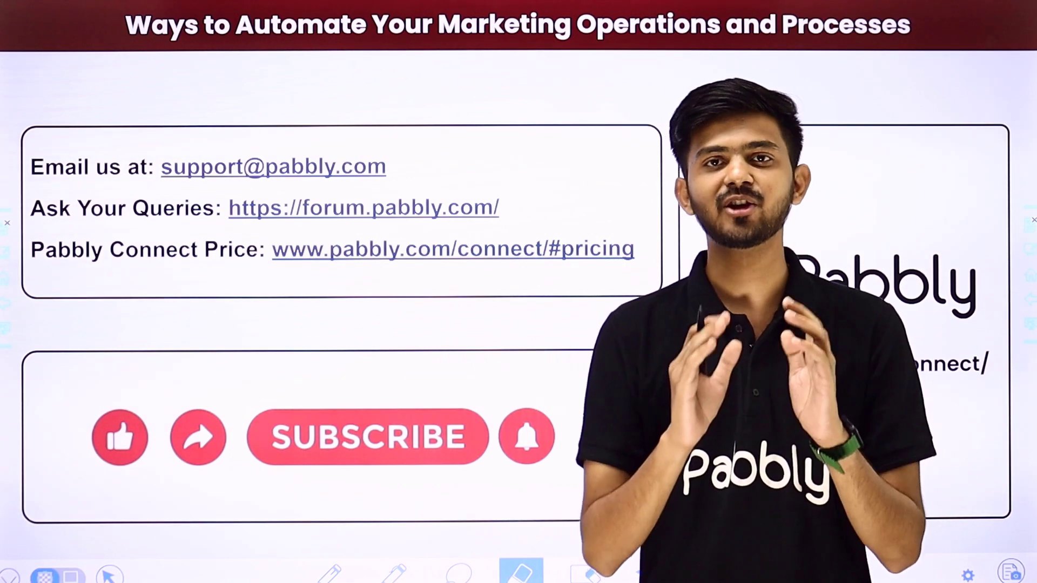
pyautogui.moveTo(417, 169)
pyautogui.mouseDown()
pyautogui.moveTo(440, 165)
pyautogui.moveTo(498, 108)
pyautogui.mouseUp()
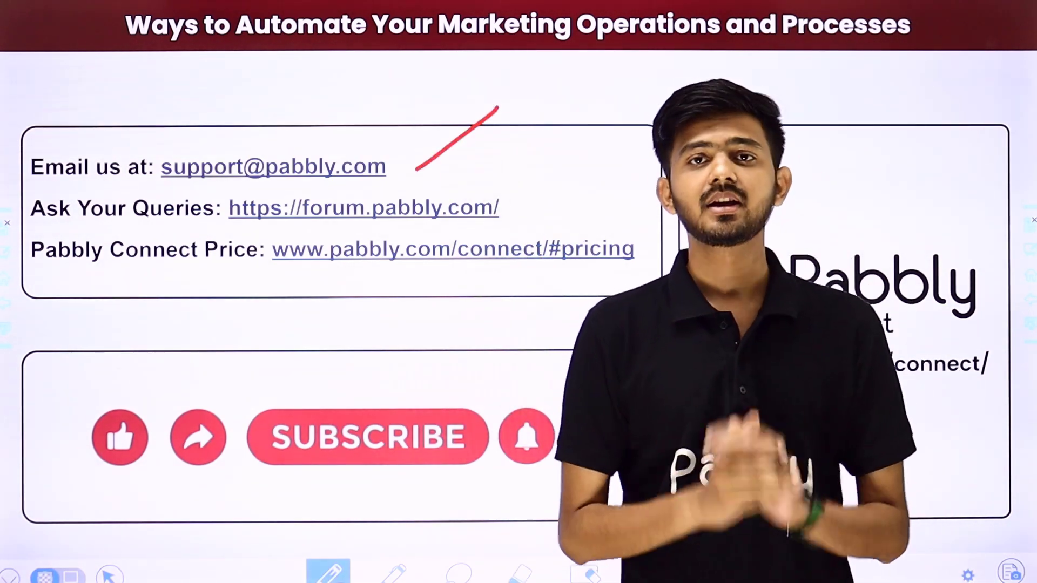
pyautogui.moveTo(515, 210); pyautogui.dragTo(585, 158)
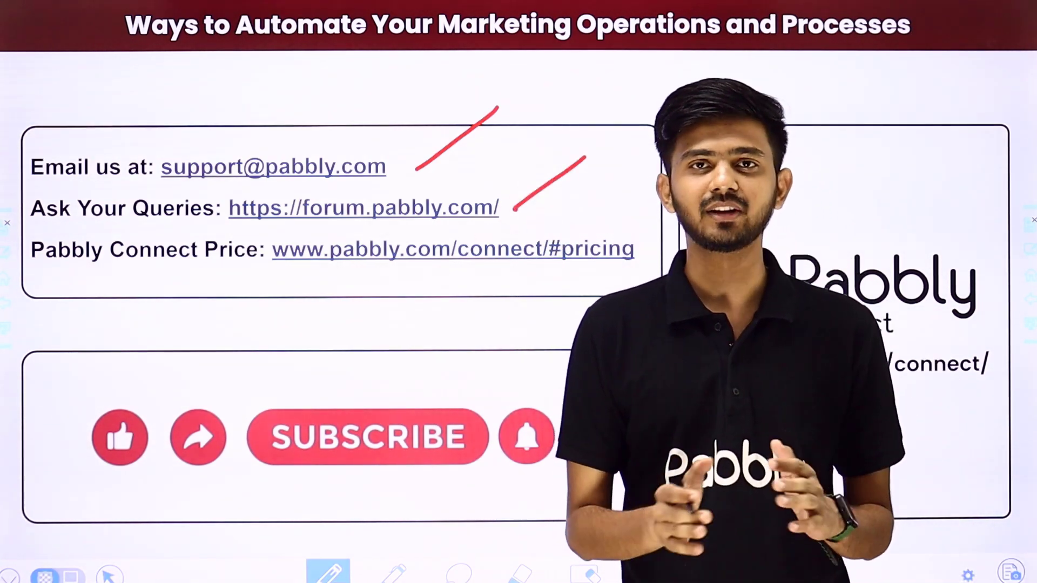
pyautogui.moveTo(625, 272); pyautogui.dragTo(705, 213)
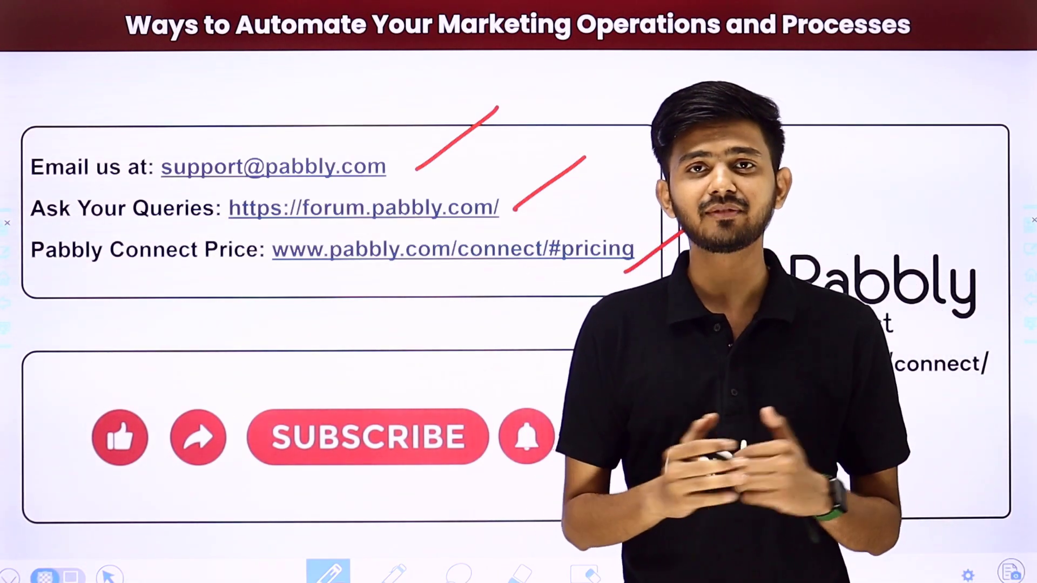